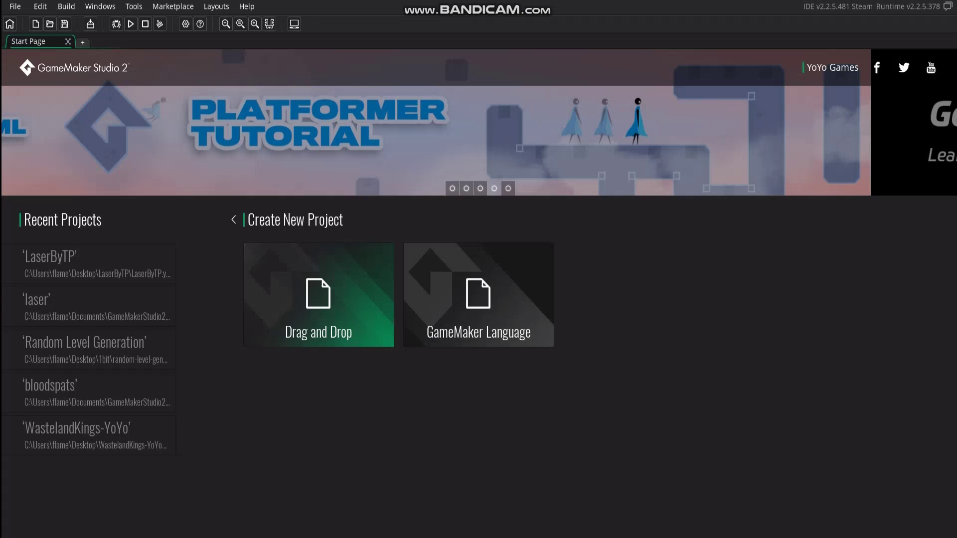
- Create a new GameMaker Language project and save it as laser01
left_click(318, 299)
left_click(441, 273)
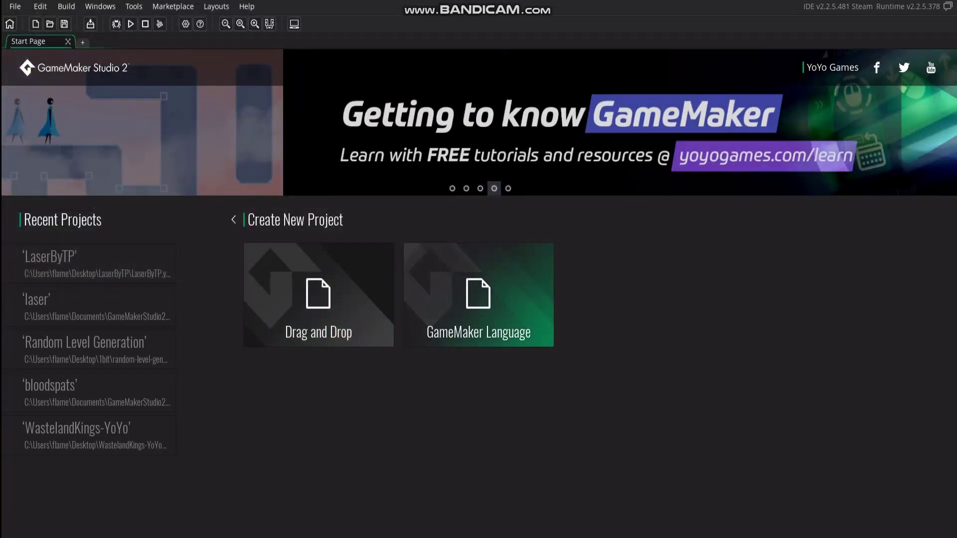
left_click(478, 309)
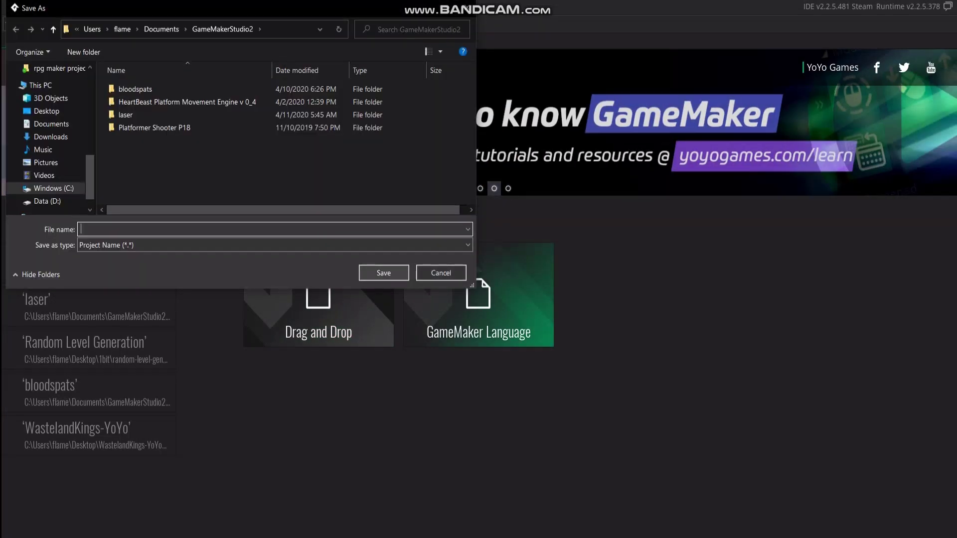
type("laser")
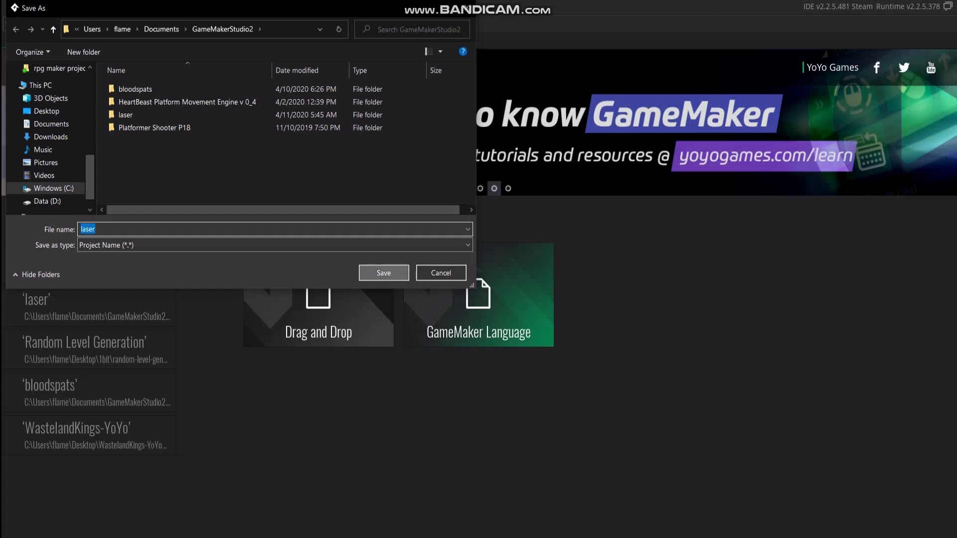
key("Return")
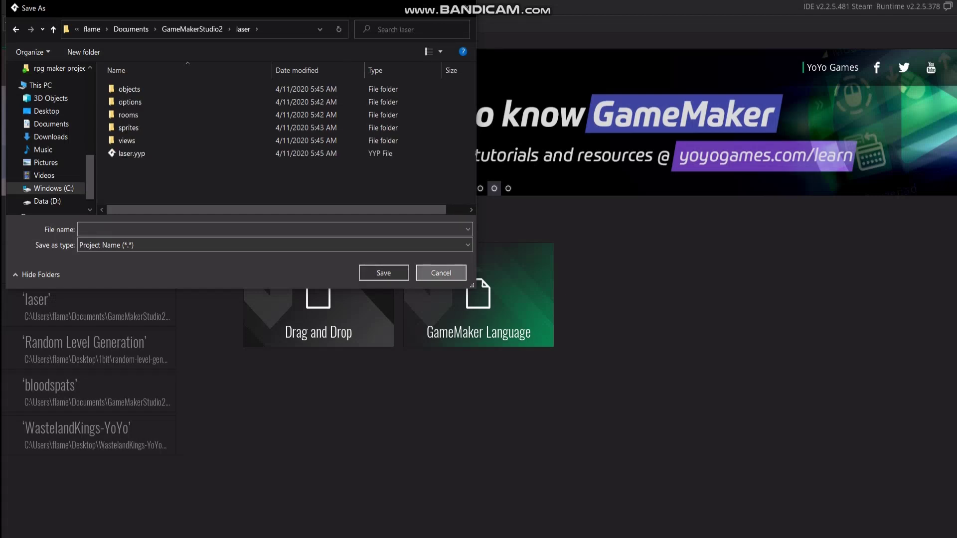
left_click(441, 273)
key("ctrl+n")
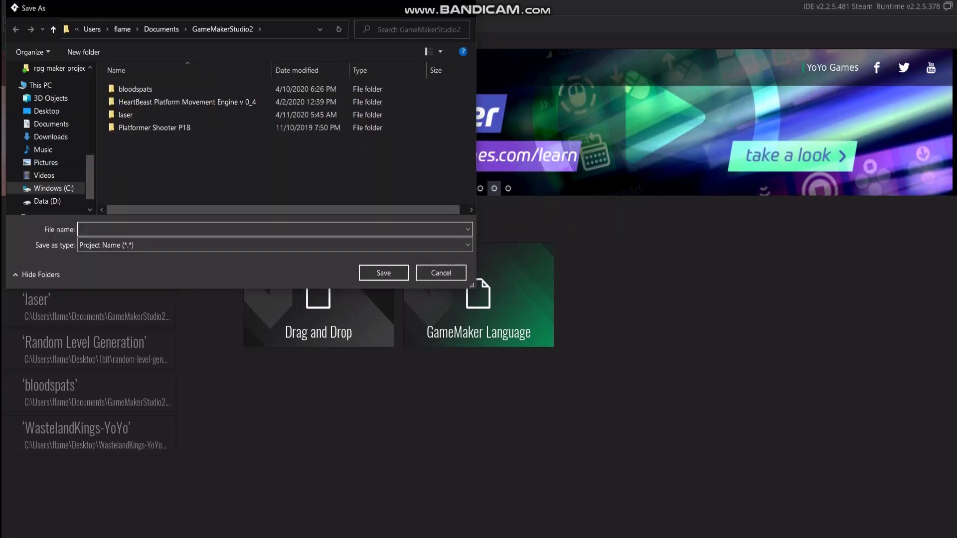
type("laser01")
left_click(398, 273)
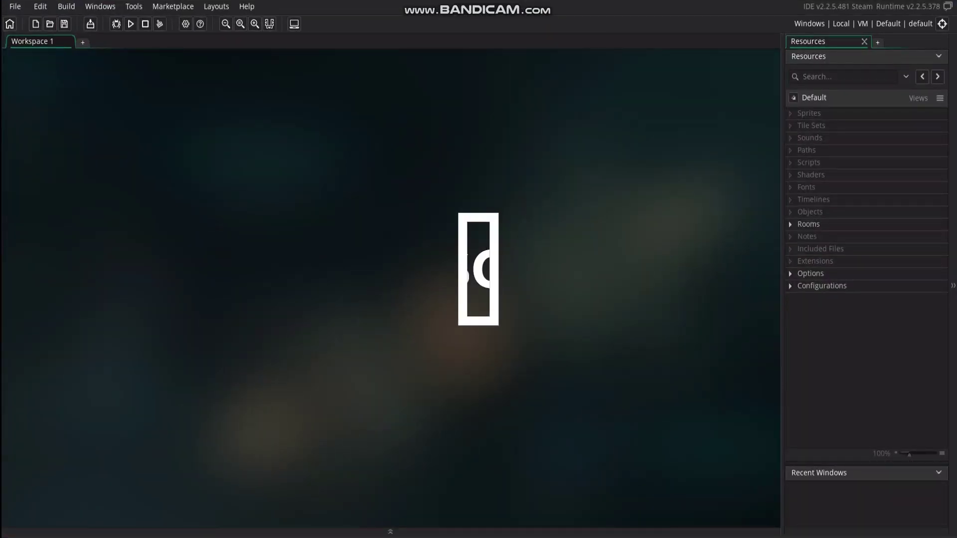
- Add a new object (object0) and a new sprite (sprite0) to the resource tree
right_click(810, 212)
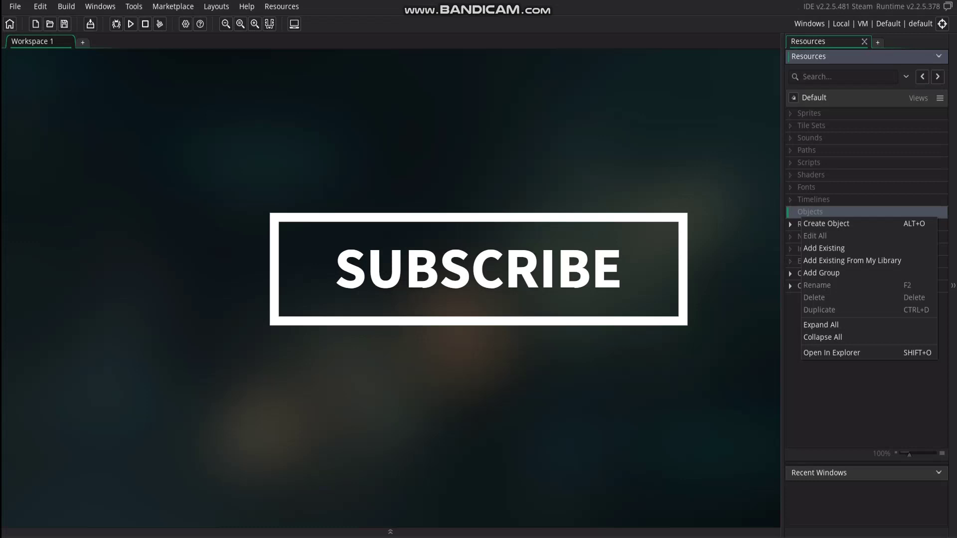
left_click(826, 223)
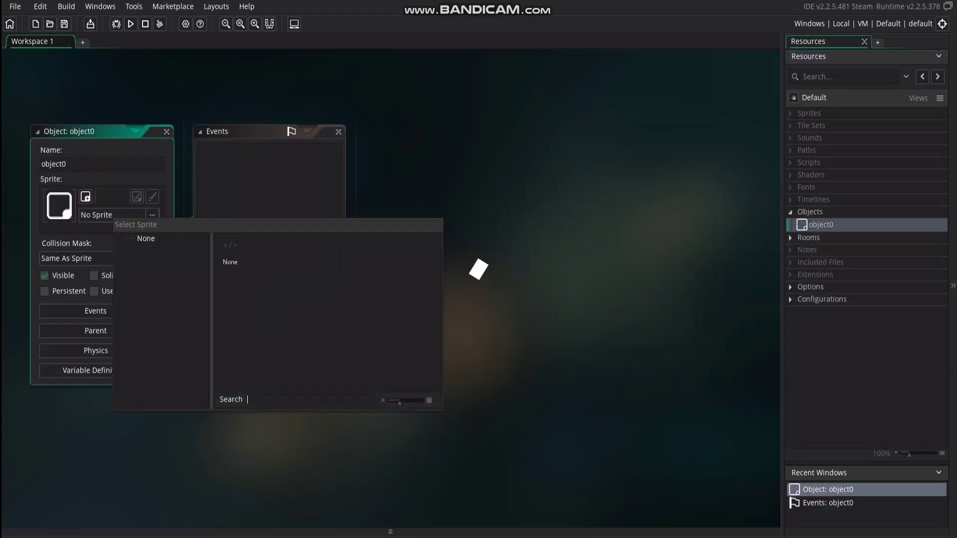
right_click(805, 113)
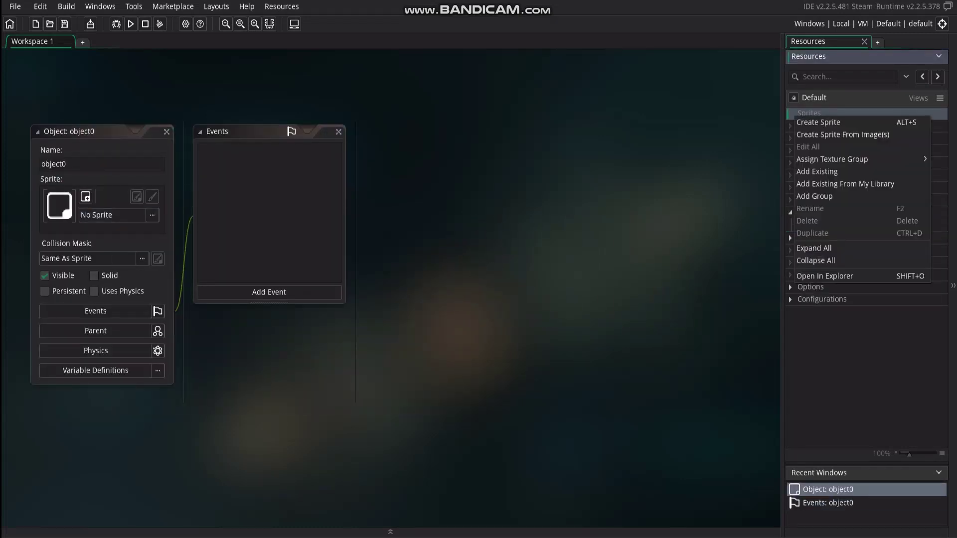
left_click(828, 122)
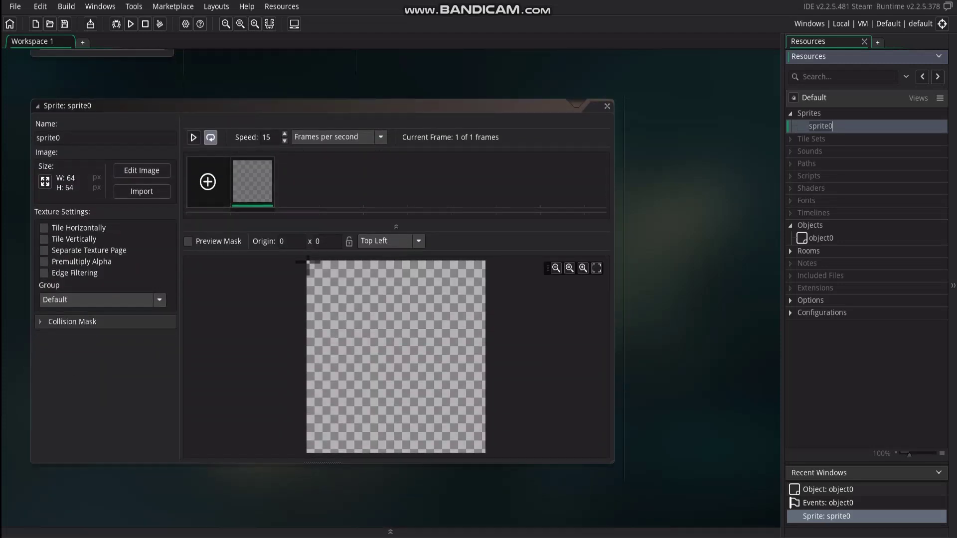
- Resize sprite0 to 1×3 pixels with aspect ratio unlocked
left_click(45, 181)
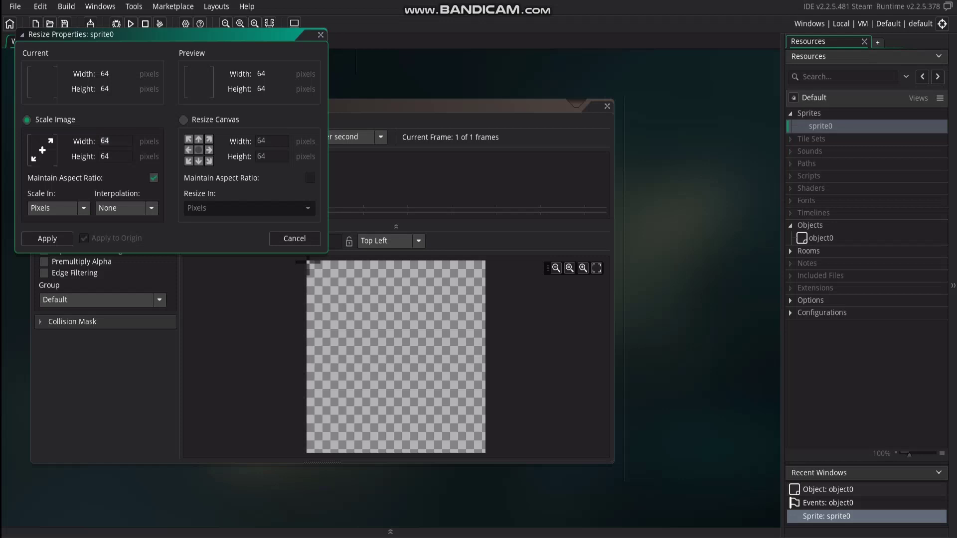
type("1")
key("Tab")
left_click(154, 178)
key("BackSpace")
type("3")
left_click(47, 239)
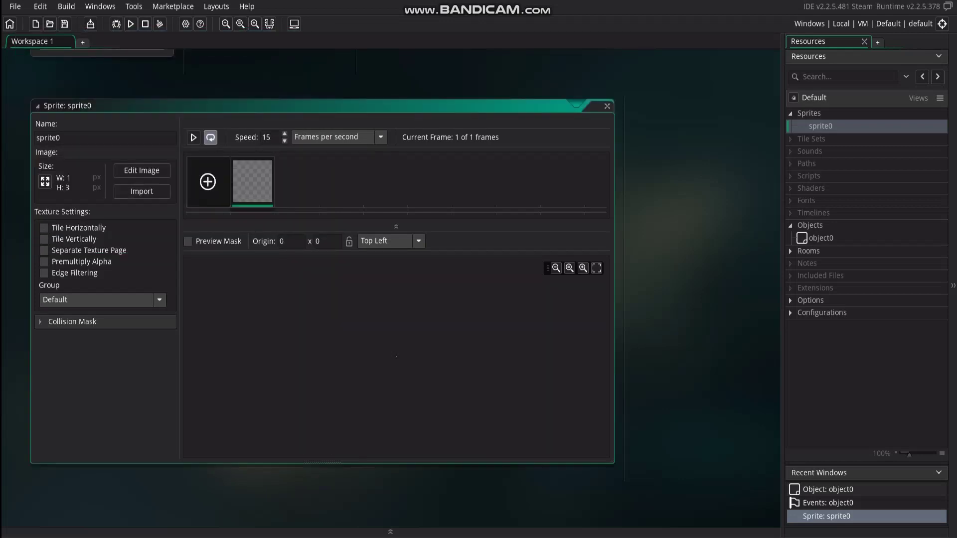
left_click(597, 269)
- Paint all three pixels of sprite0 solid red
left_click(141, 170)
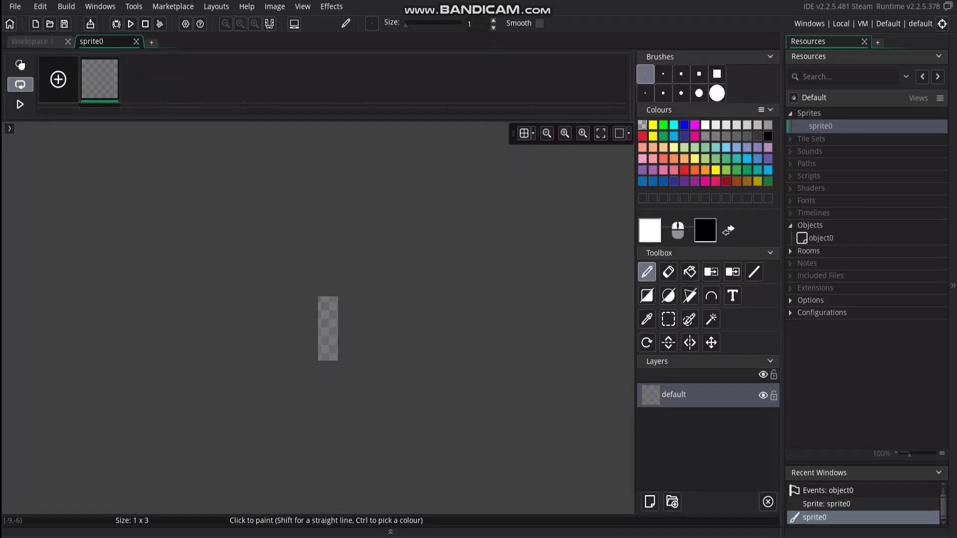
left_click(643, 136)
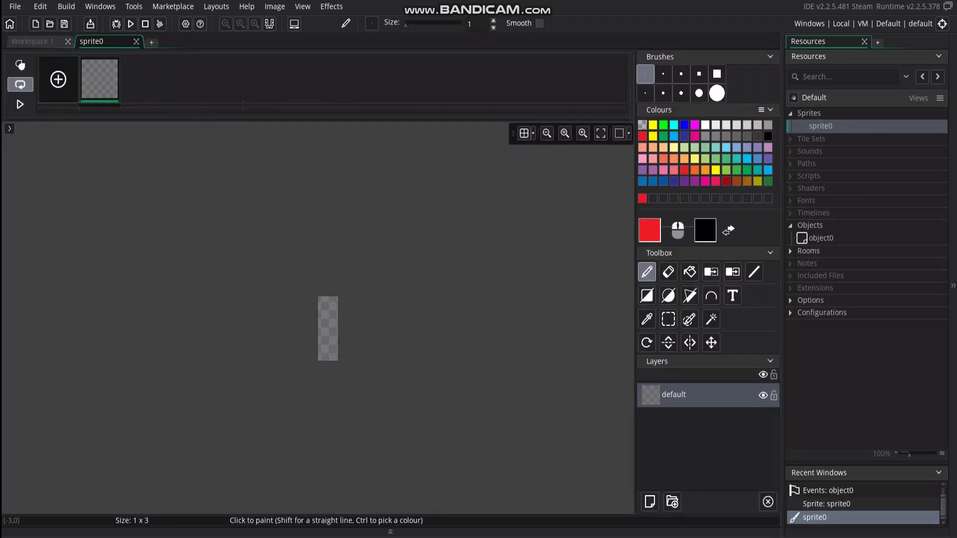
left_click_drag(328, 307, 328, 350)
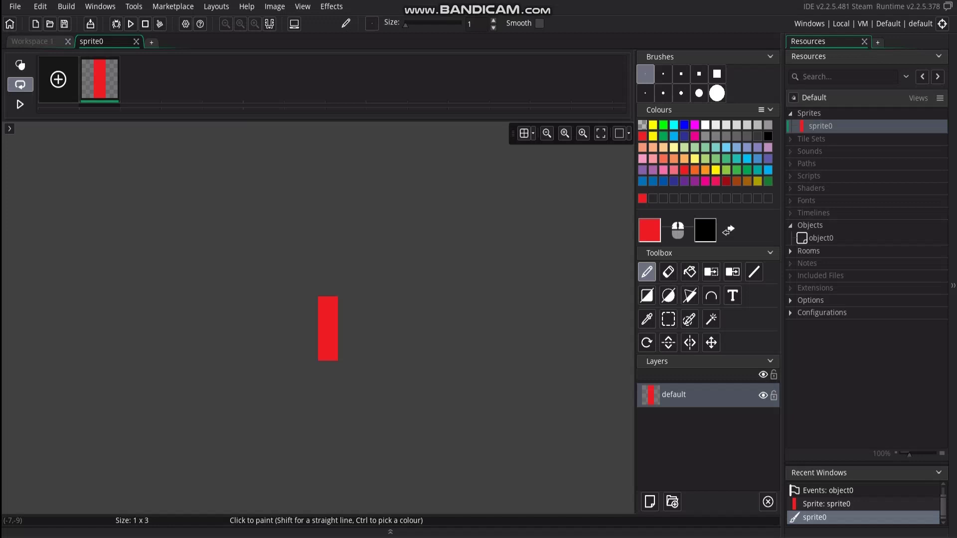
left_click(136, 41)
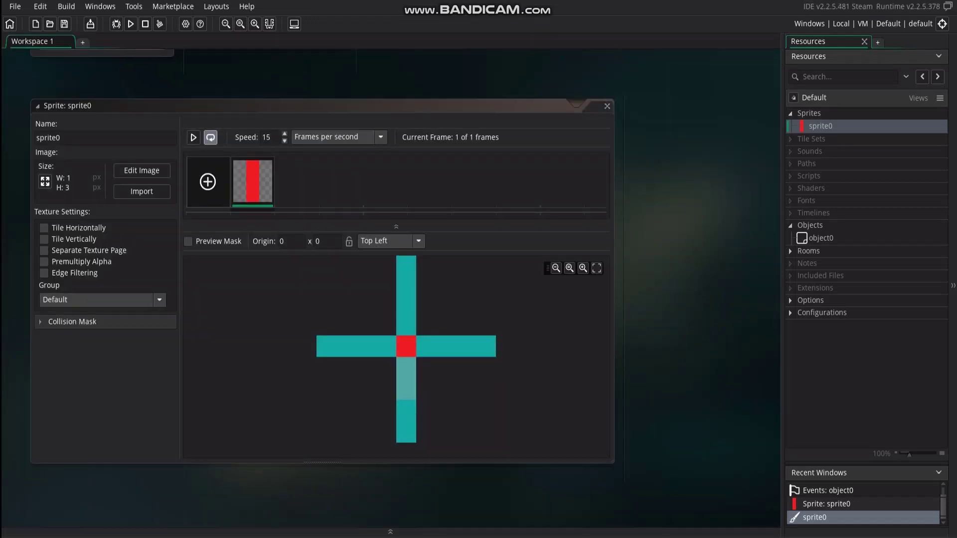
- Rename object0 to o_laser and give it Create and Step events
double_click(821, 238)
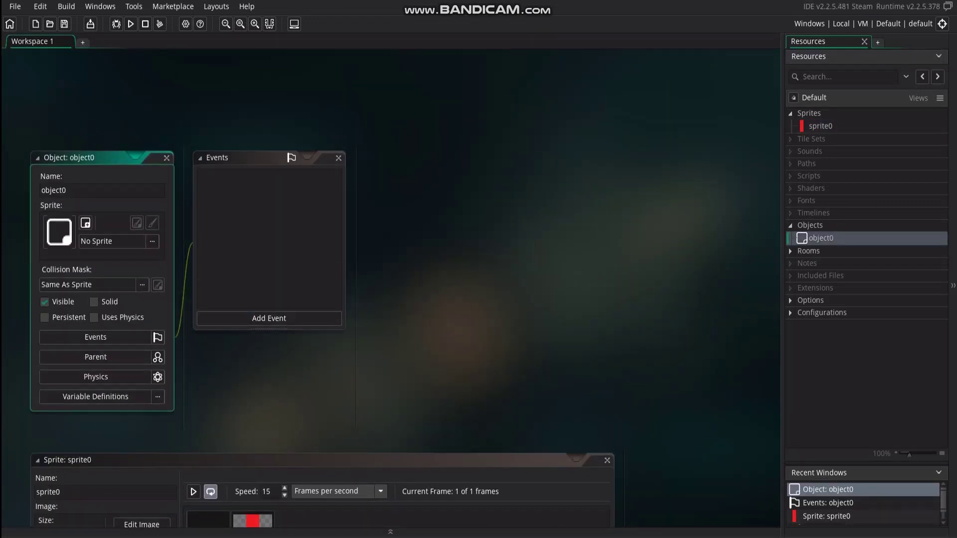
key("ctrl+a")
key("BackSpace")
type("o")
type("_laser")
left_click(281, 318)
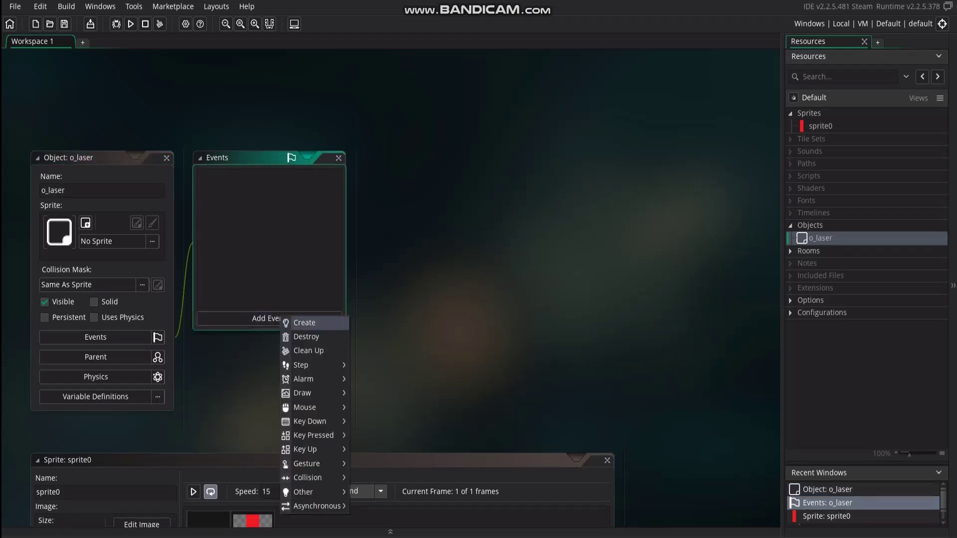
left_click(291, 323)
mouse_move(319, 369)
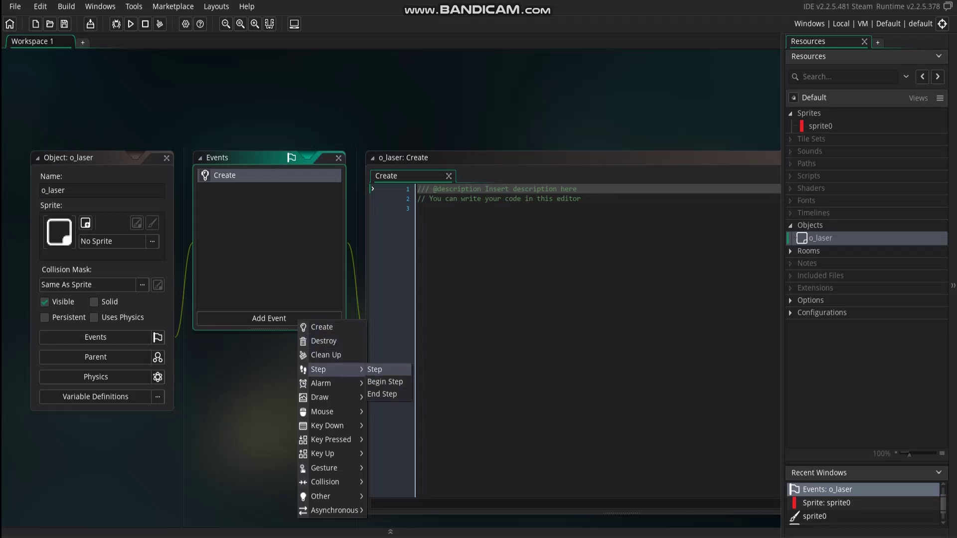
left_click(382, 369)
- Write Create code: dir = 0 and beam = instance_create_depth(x,y,o_beam)
left_click(224, 175)
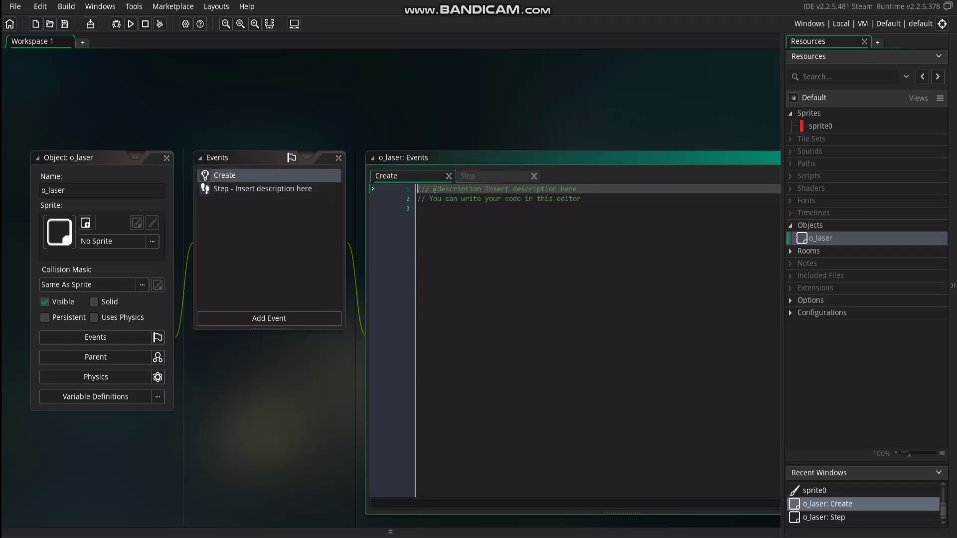
key("ctrl+a")
key("BackSpace")
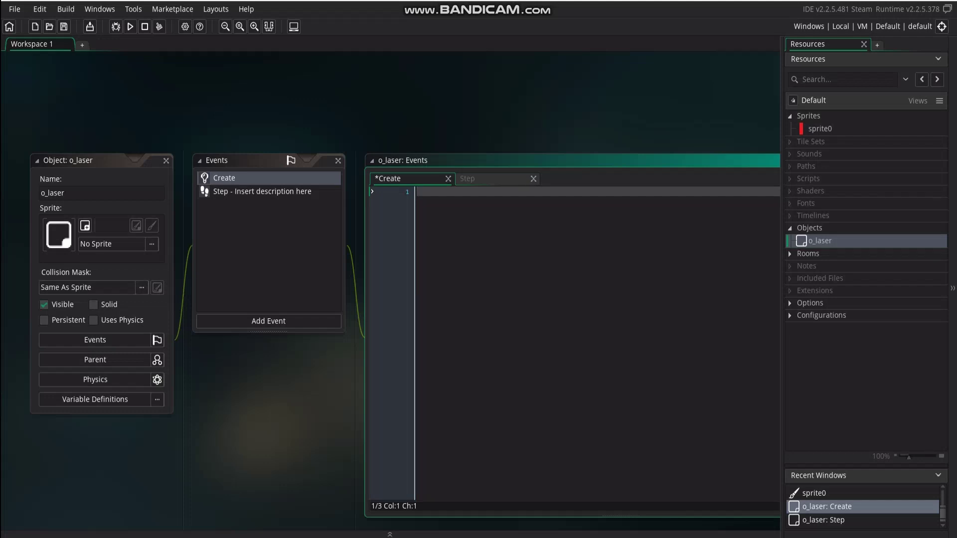
type("dir = ")
type("0;")
key("Return")
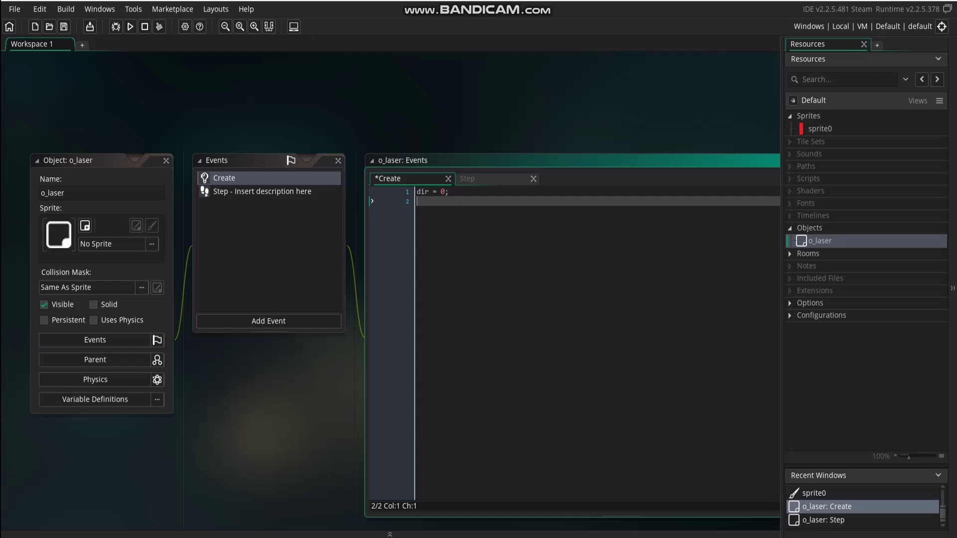
type("beam = ")
type("inst")
type("ance_cre")
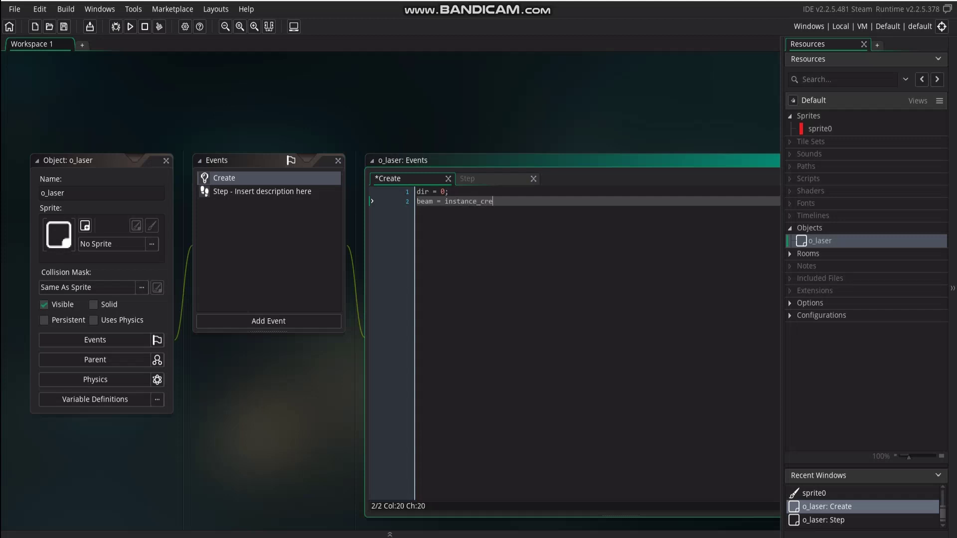
type("ate_de")
type("pth(")
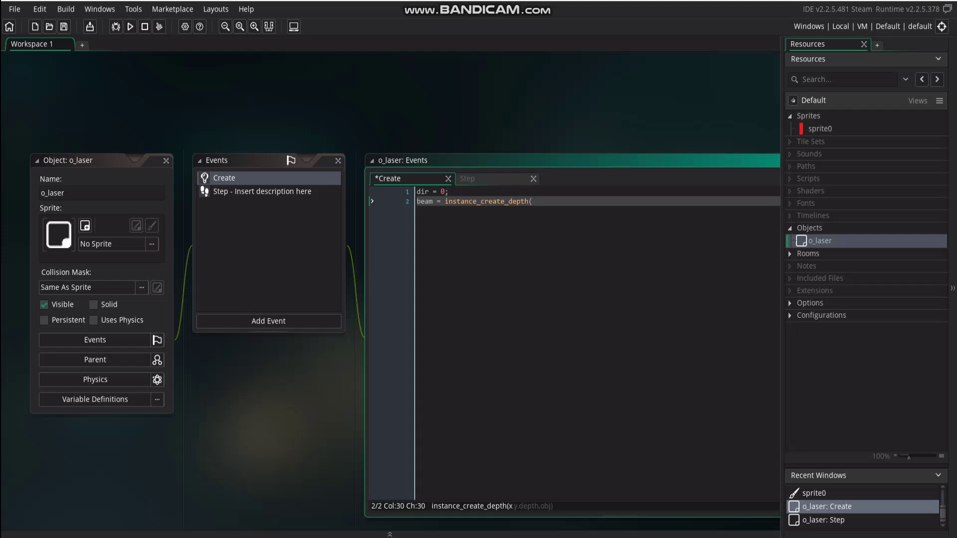
type("x,")
type("y,")
type("o_b")
type("eam)")
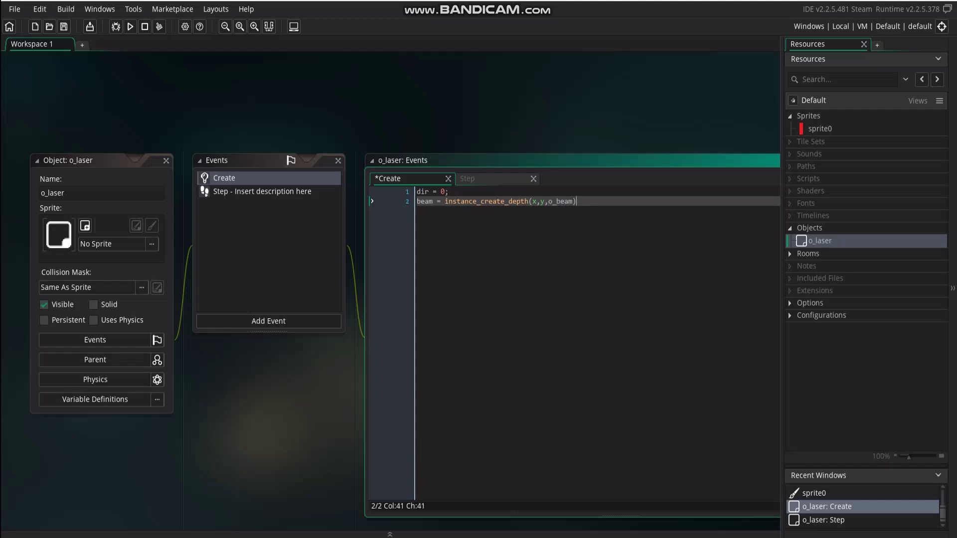
- Create a second object named o_beam
right_click(790, 228)
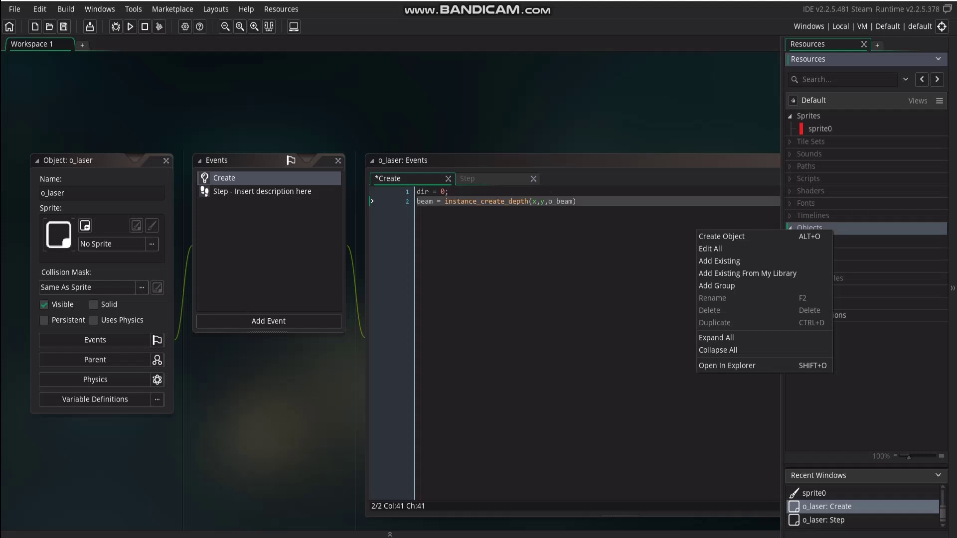
left_click(812, 237)
type("o")
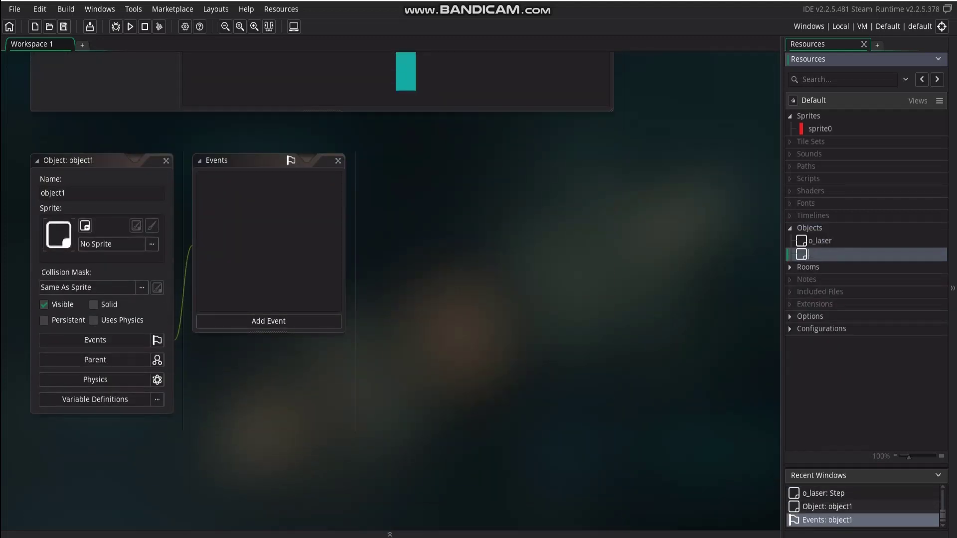
type("_beam")
key("Return")
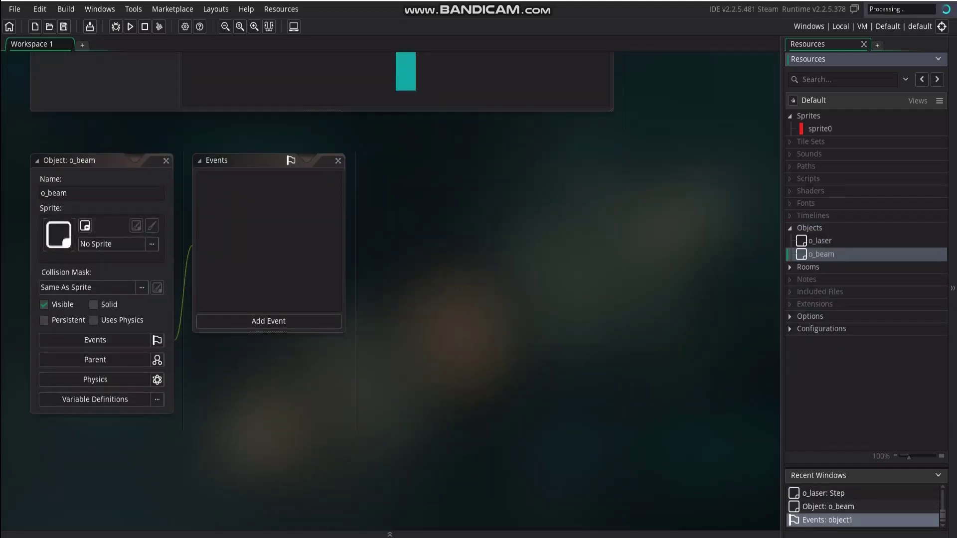
- Create sprite1 and resize it to 16×16 pixels
right_click(808, 116)
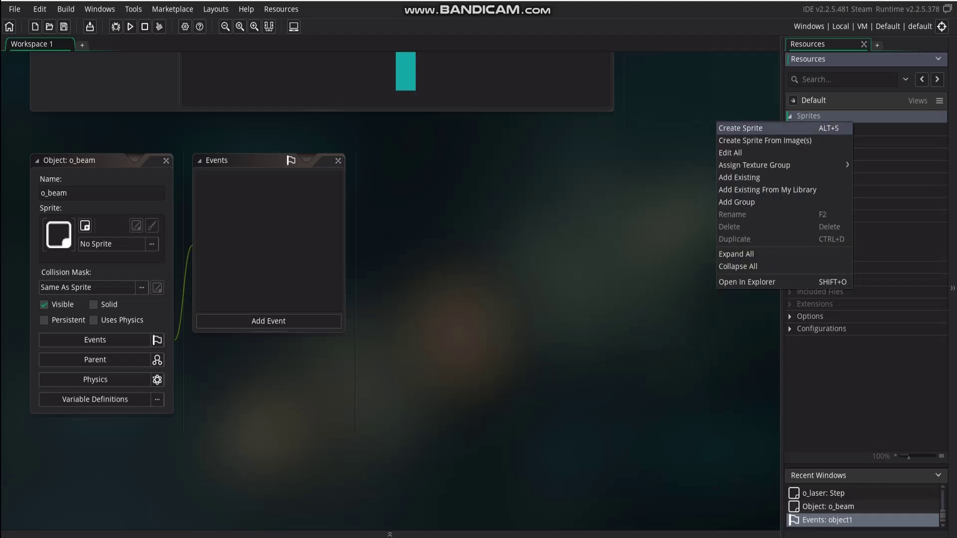
left_click(733, 127)
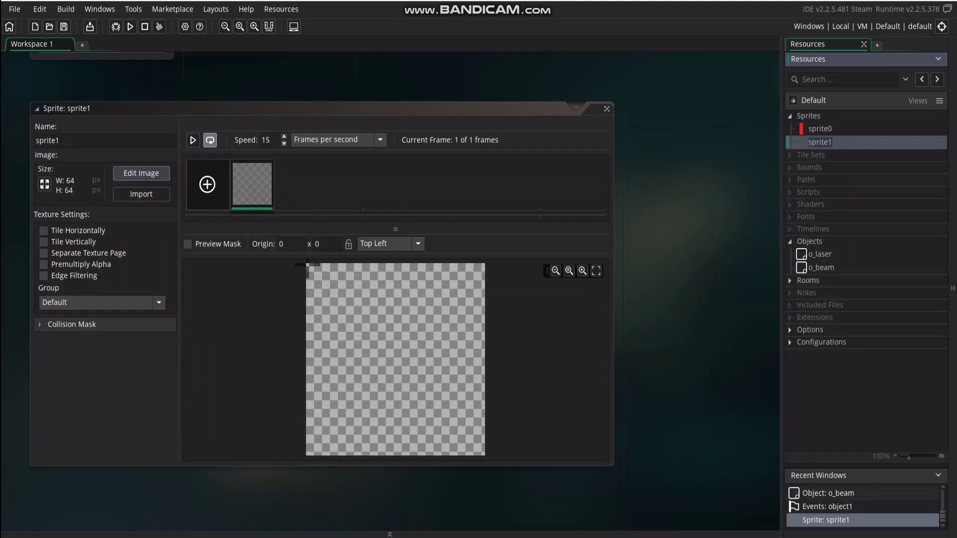
left_click(44, 184)
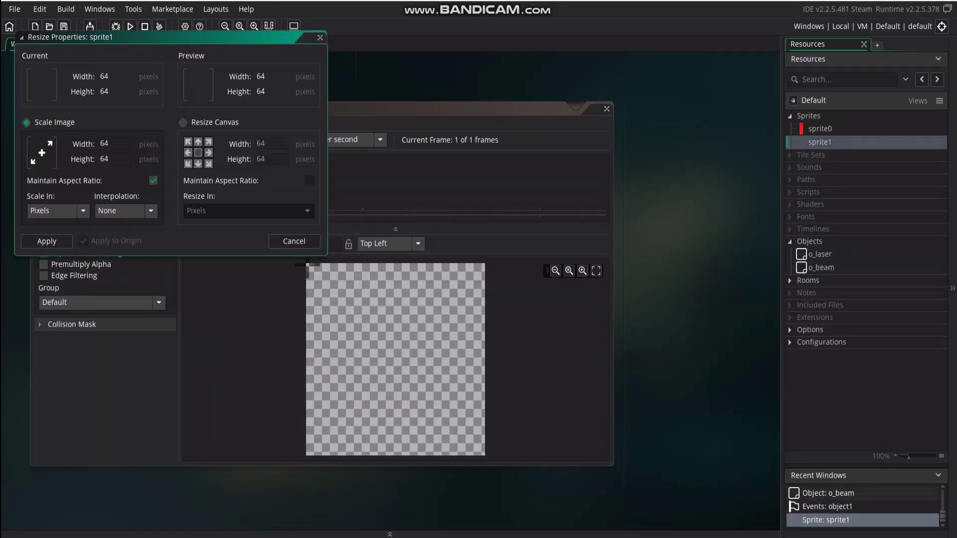
type("16")
left_click(47, 241)
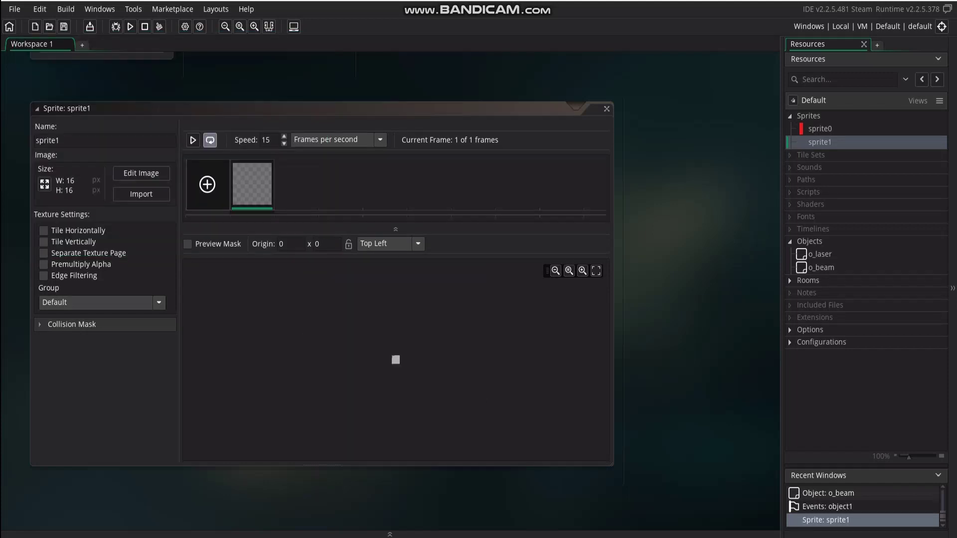
left_click(596, 270)
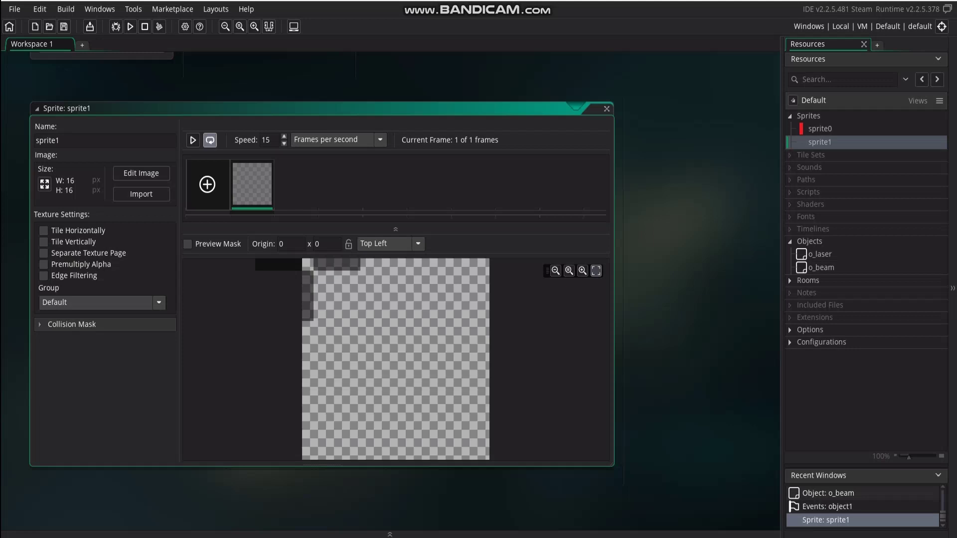
- Set sprite1's origin to Middle Centre (8, 8) and open its image for painting
left_click(407, 244)
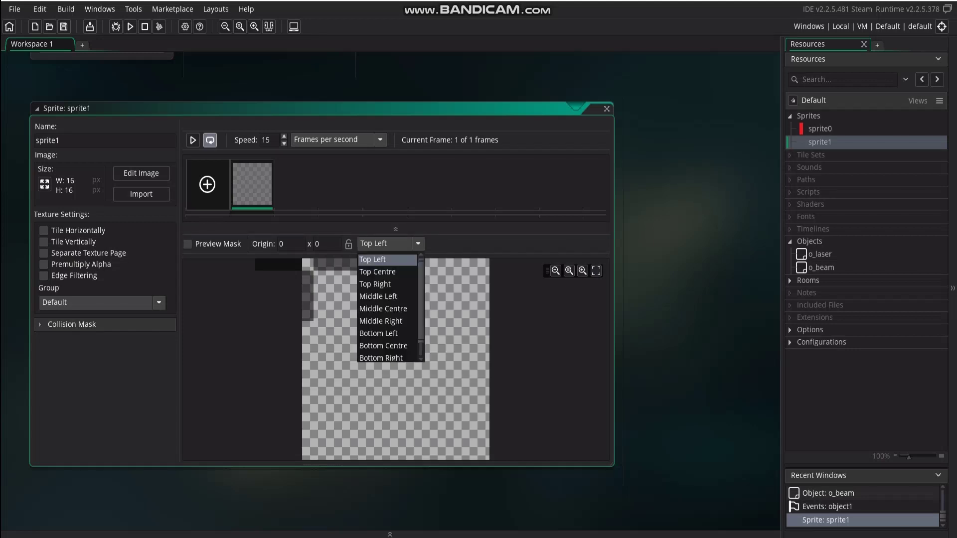
left_click(383, 309)
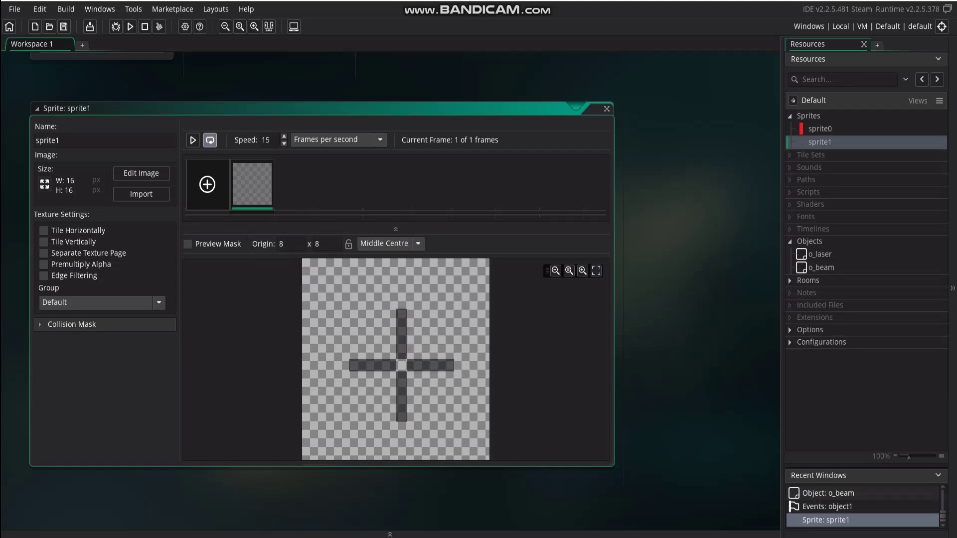
left_click(141, 173)
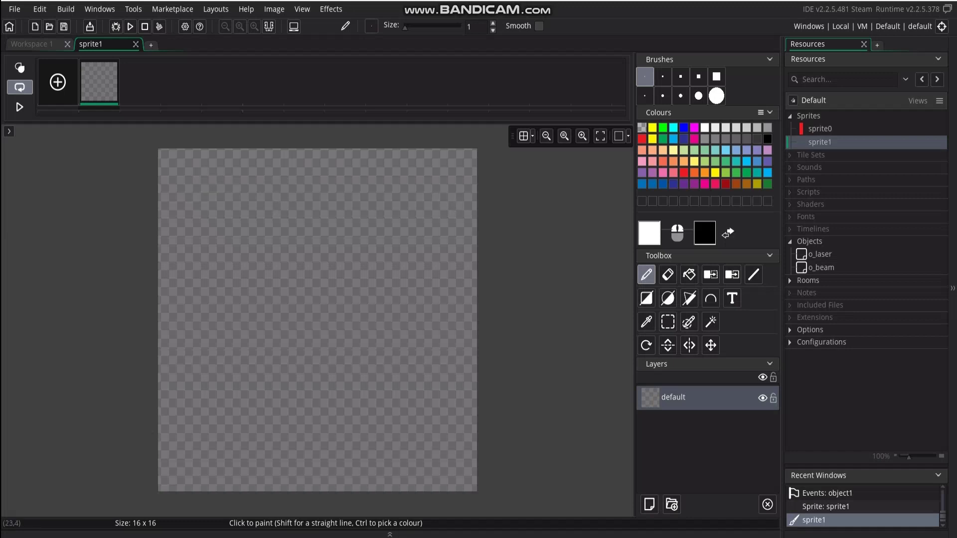
- Draw a filled red ellipse across the whole 16×16 sprite1 canvas
left_click(668, 298)
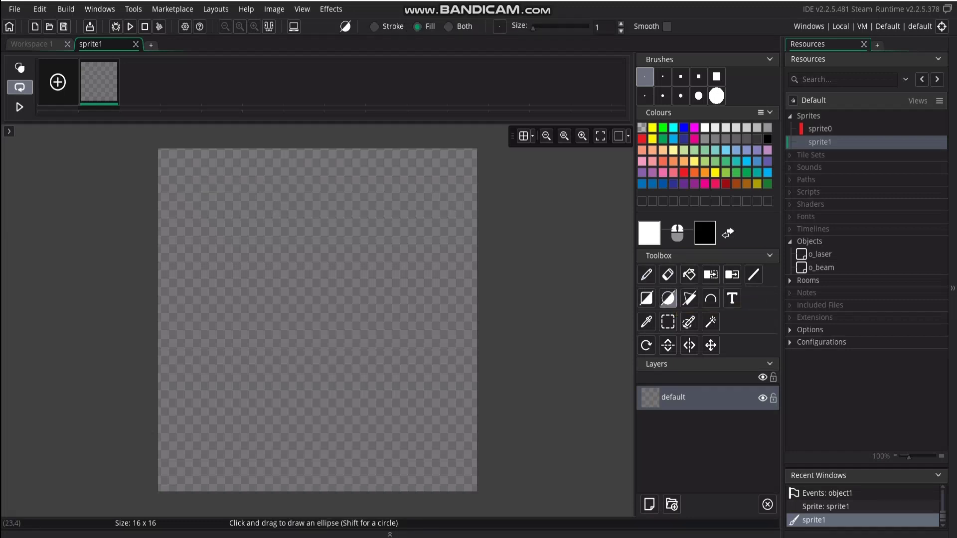
left_click(641, 138)
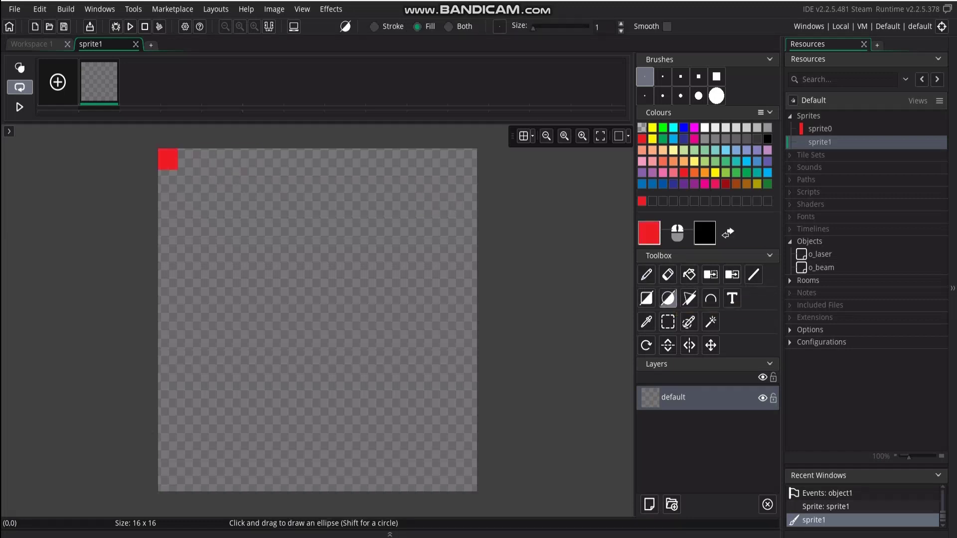
left_click_drag(168, 159, 447, 481)
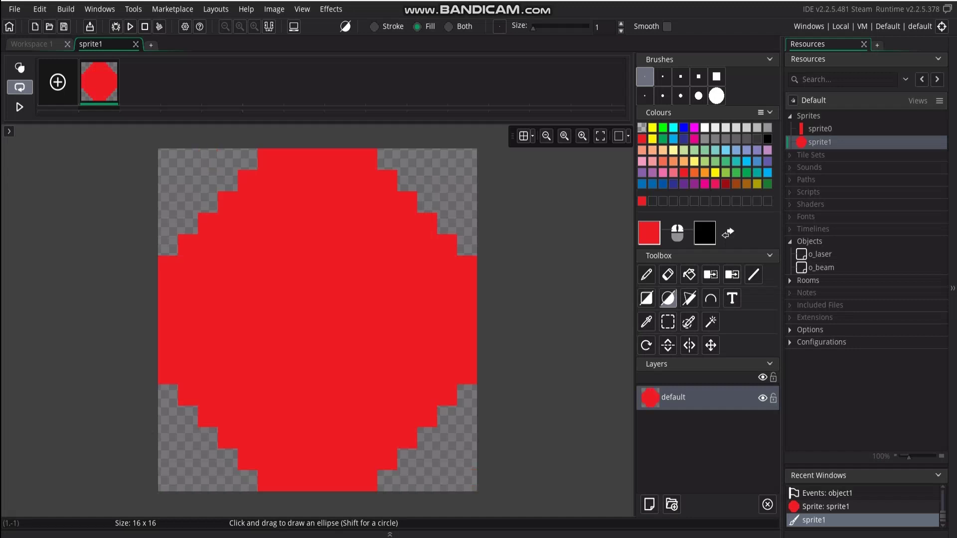
left_click(135, 44)
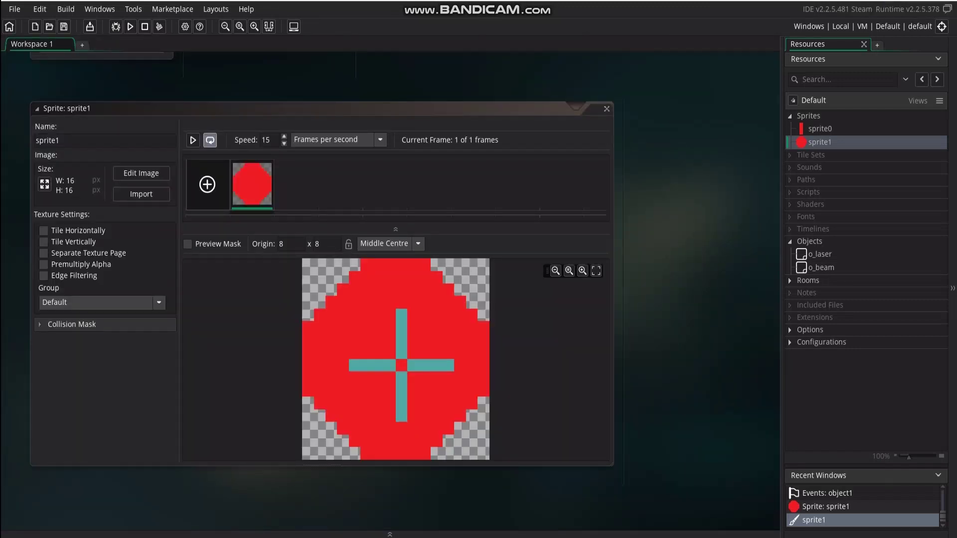
- Assign sprite1 as o_beam's sprite
left_click(607, 109)
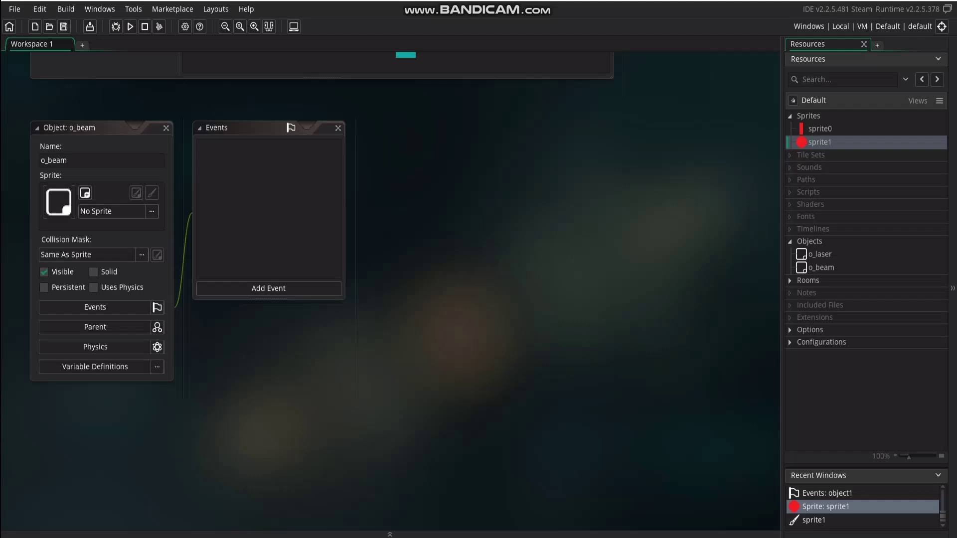
left_click(111, 211)
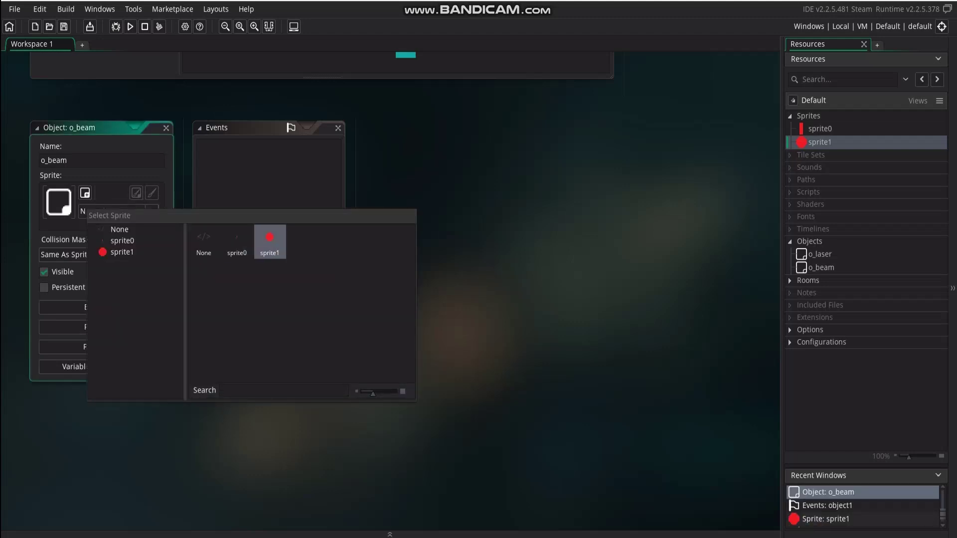
left_click(269, 242)
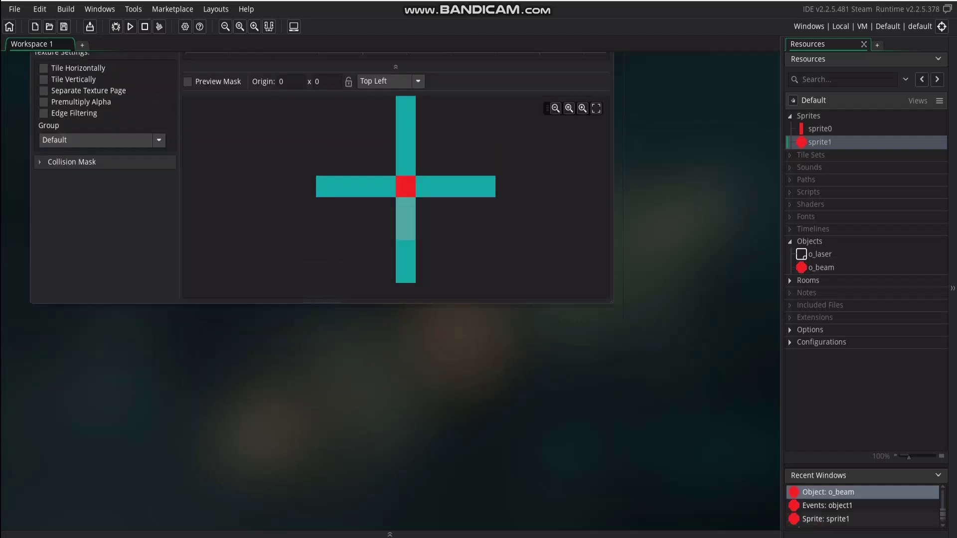
- Insert -10 as the depth argument: instance_create_depth(x,y,-10,o_beam)
left_click(607, 107)
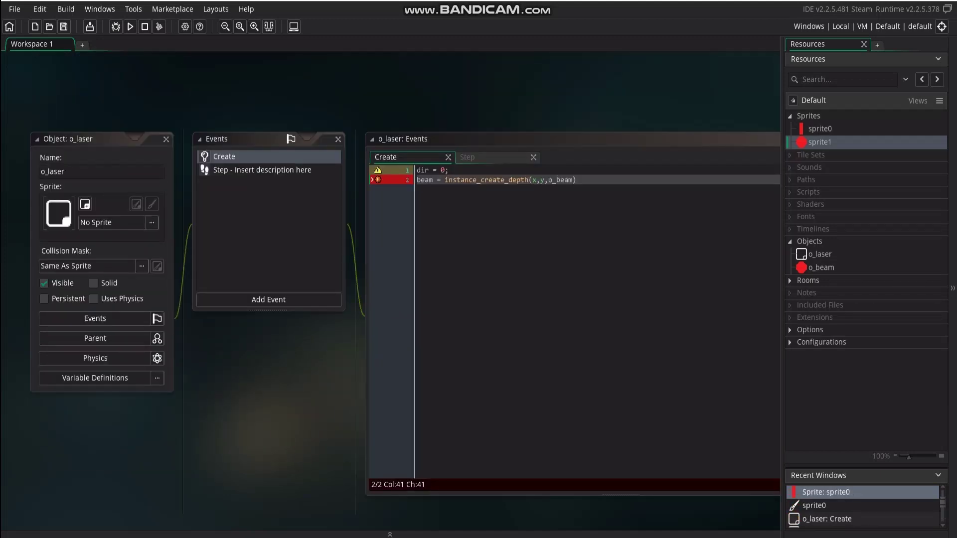
key("Home")
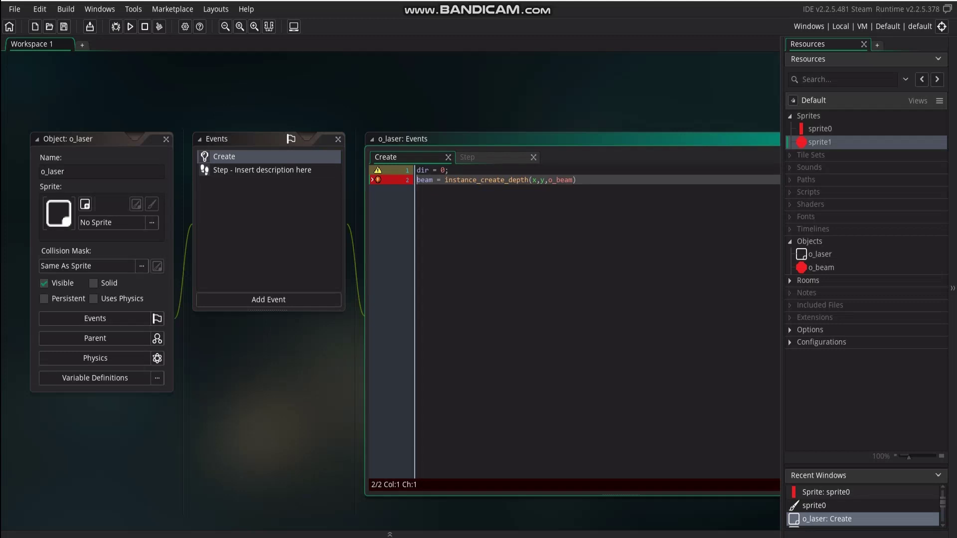
left_click(545, 180)
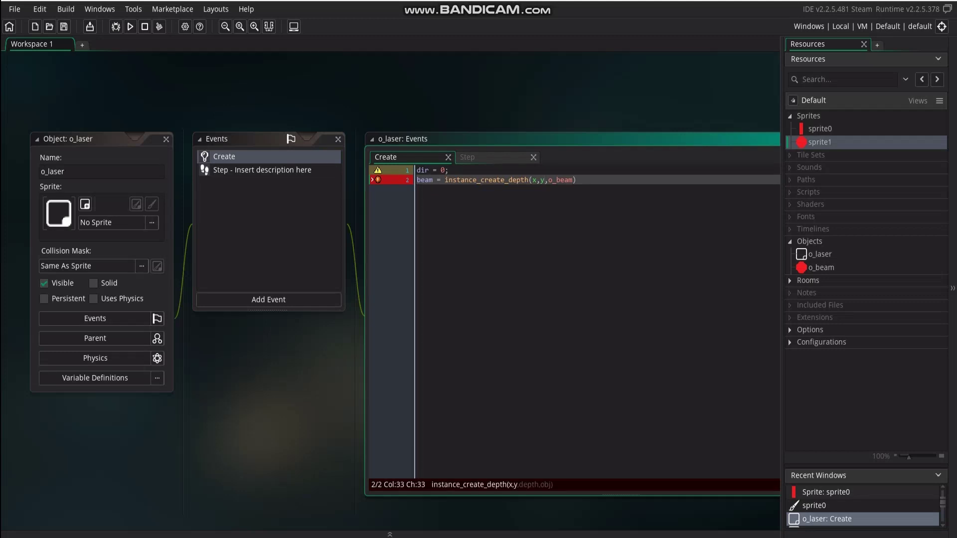
key("Right")
type(",")
key("Left")
type("-1")
type("0")
- Replace o_laser's Step code with dir = point_direction(x,y,mouse_x,mouse_y);
left_click(262, 170)
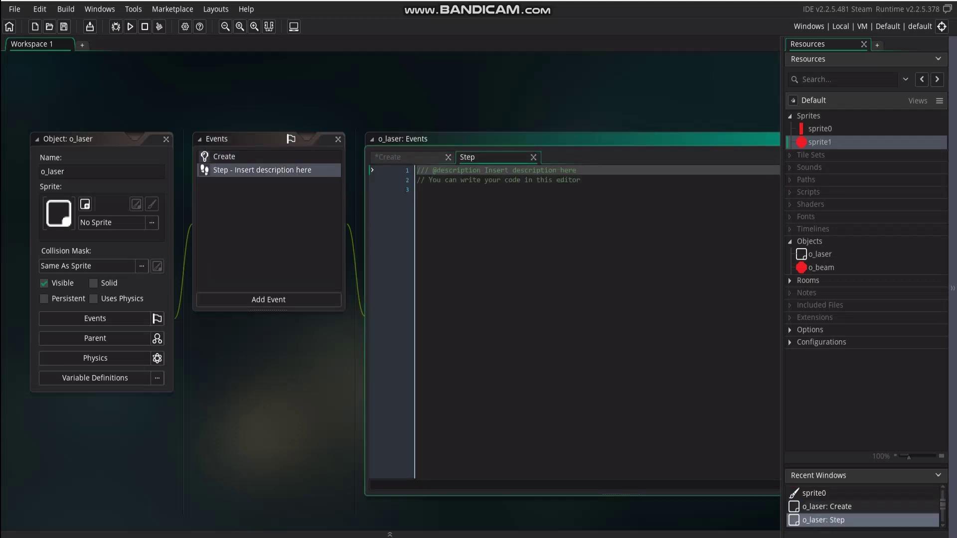
key("ctrl+a")
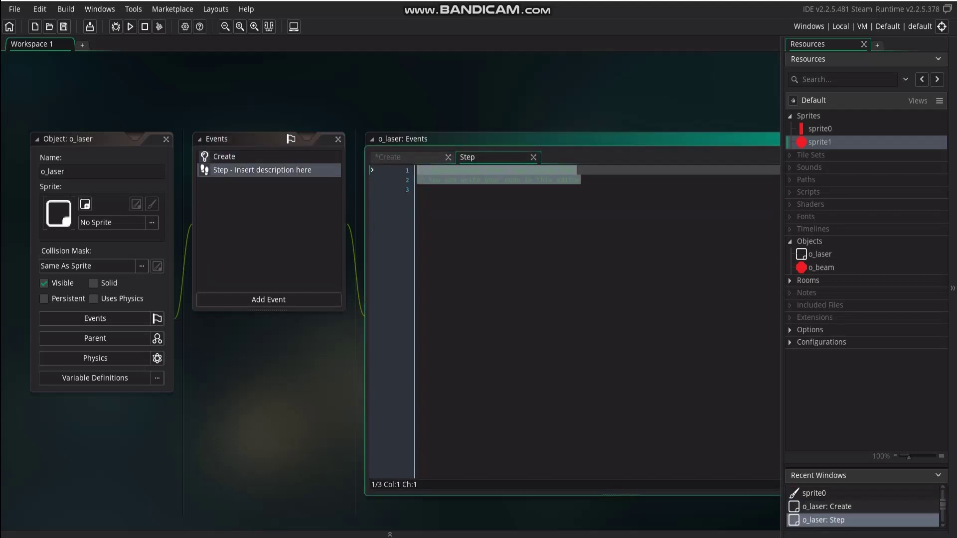
key("BackSpace")
type("dir = ")
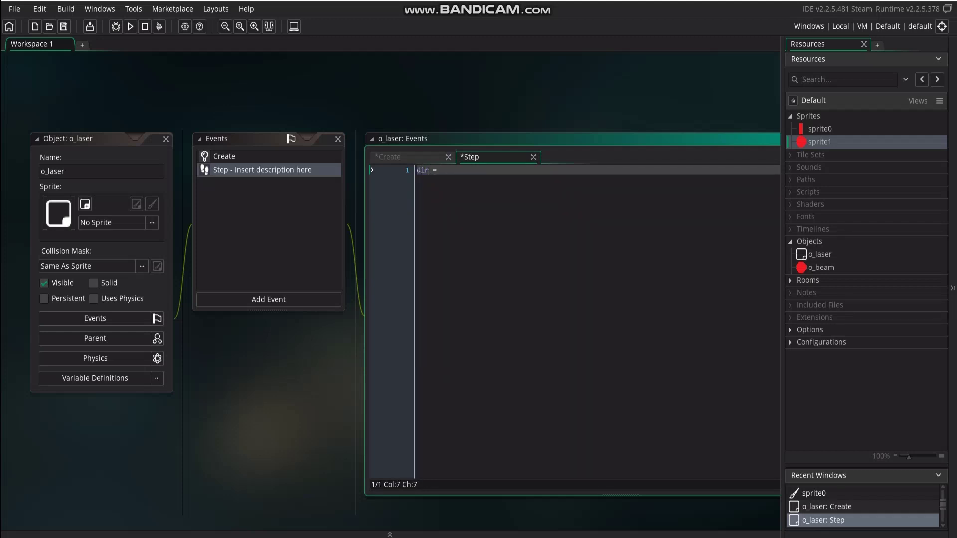
type("point_")
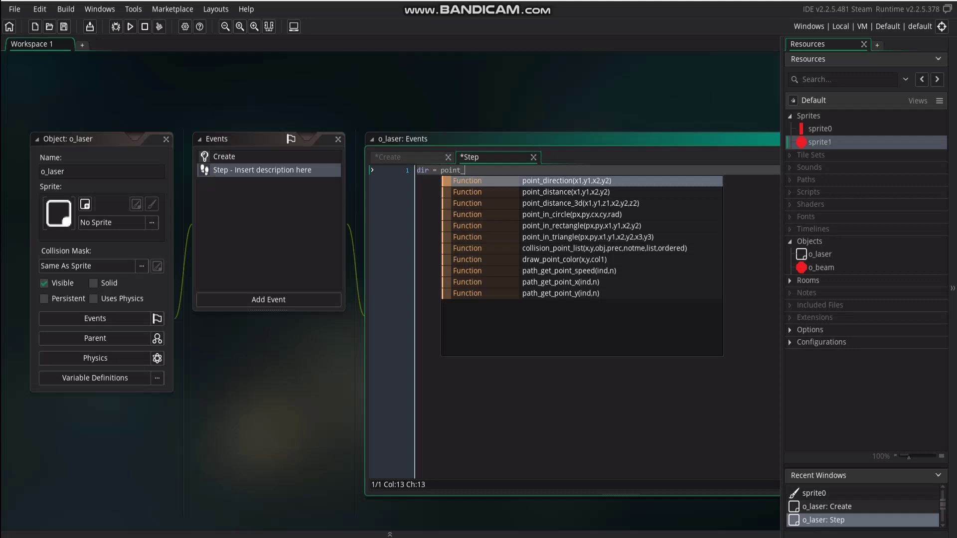
type("dire")
key("Return")
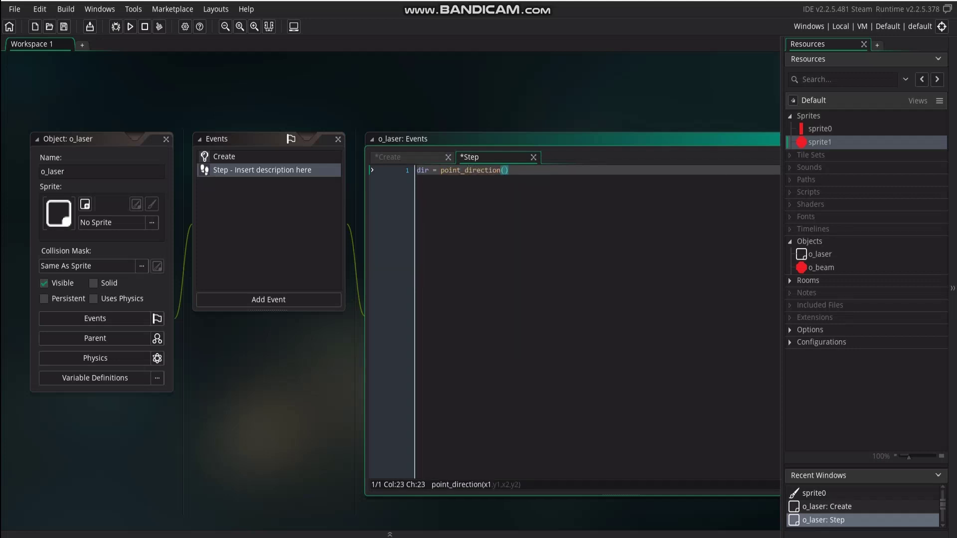
type("x,y,")
type("mouse_")
type("x,mo")
type("use")
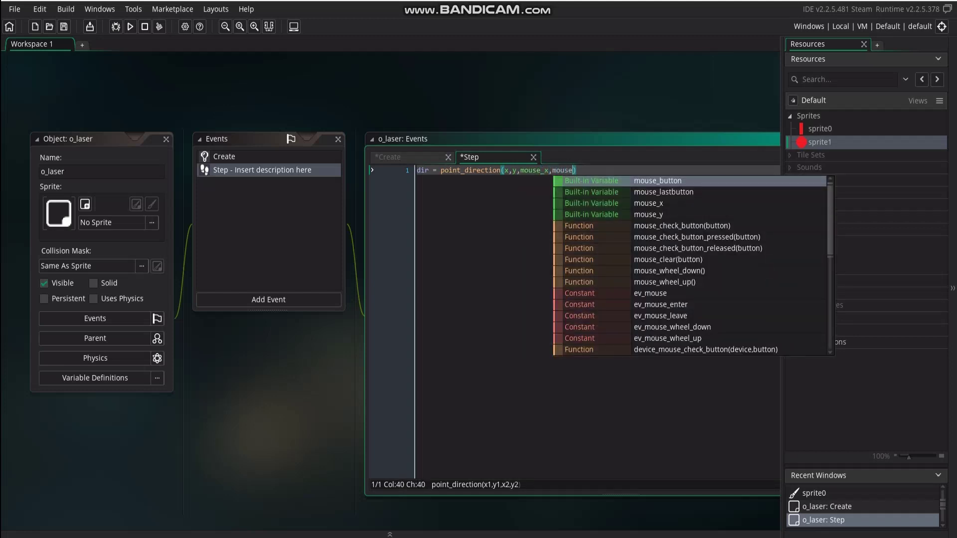
key("Return")
key("BackSpace")
key("BackSpace")
key("BackSpace")
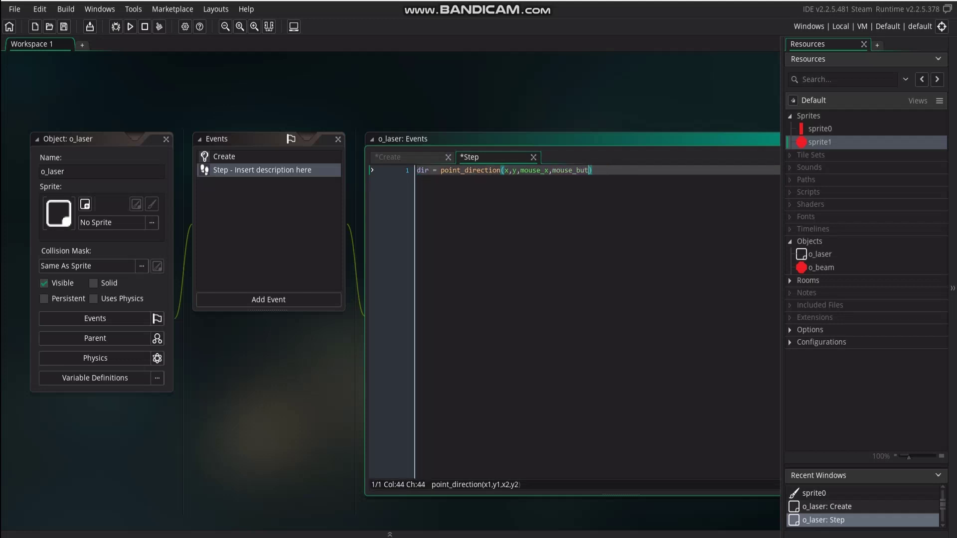
key("BackSpace")
key("BackSpace")
key("BackSpace")
type("y")
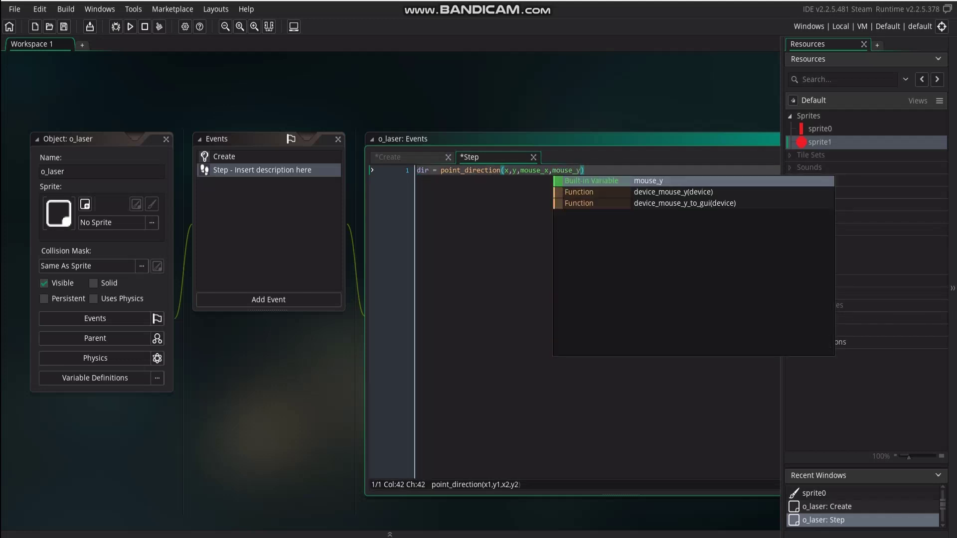
type(");")
key("Return")
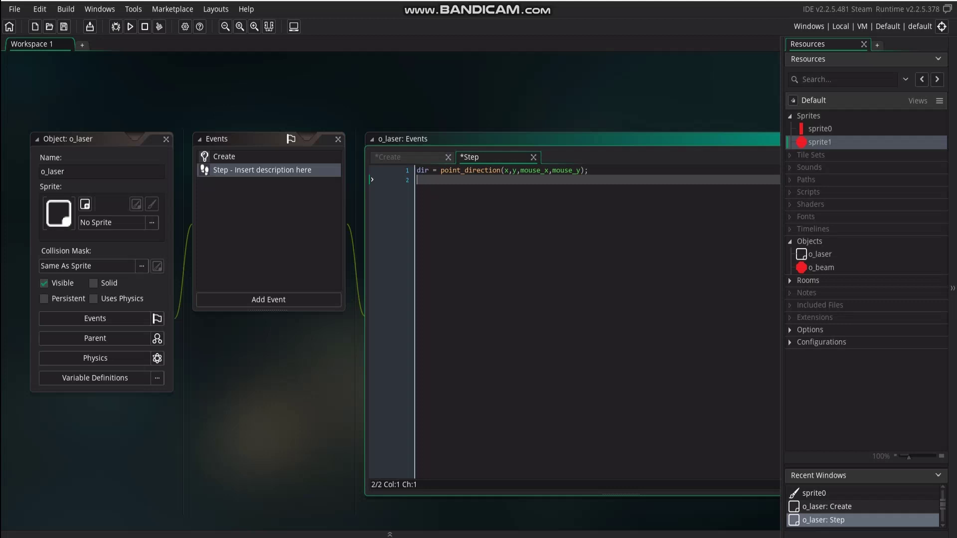
key("Return")
- Add image_angle=dir; and image_xscale=1; lines to the Step code
type("image_")
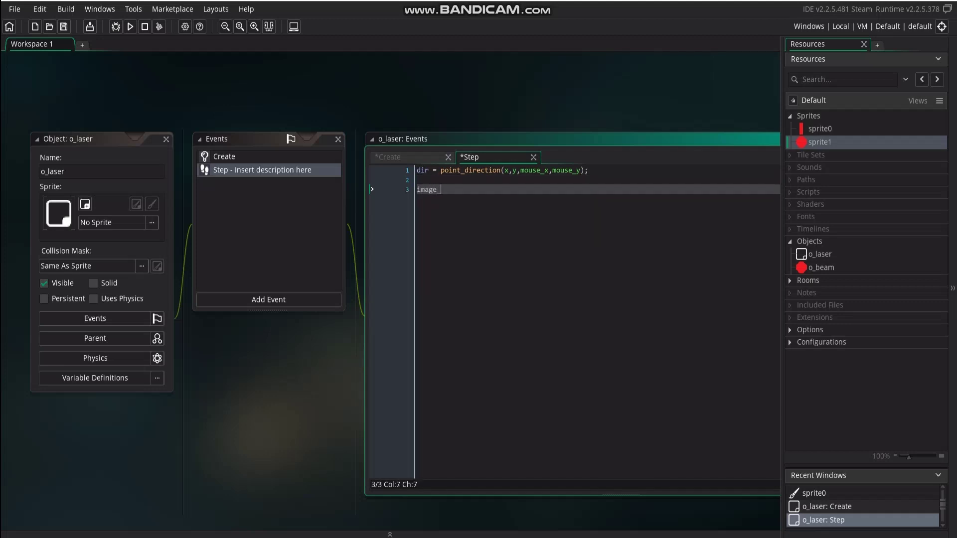
type("angle")
type("=di")
type("r;")
key("Return")
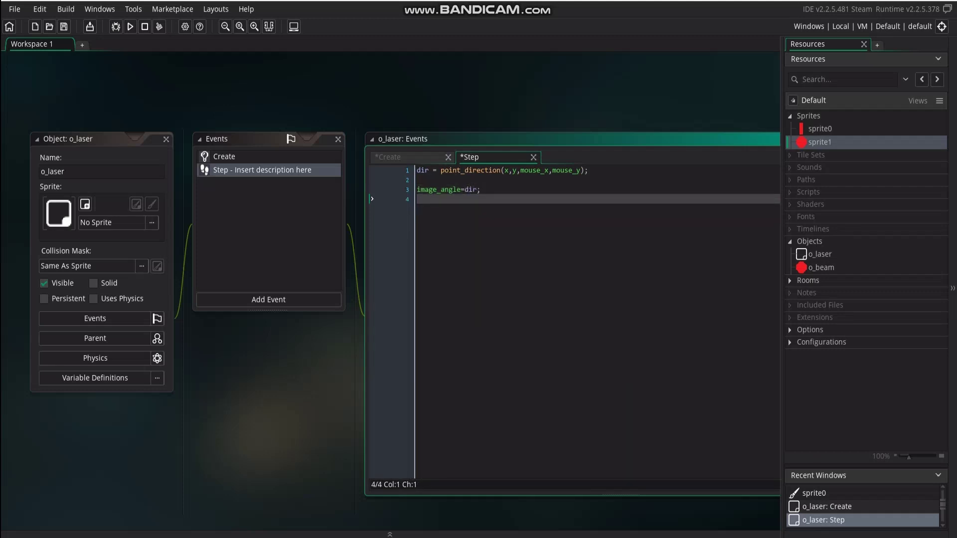
type("ima")
type("ge_xscal")
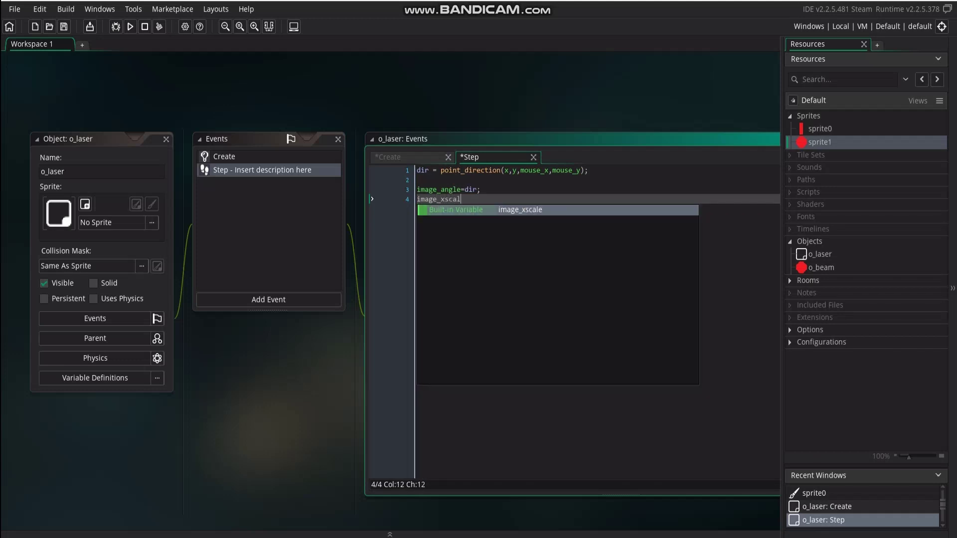
type("e=")
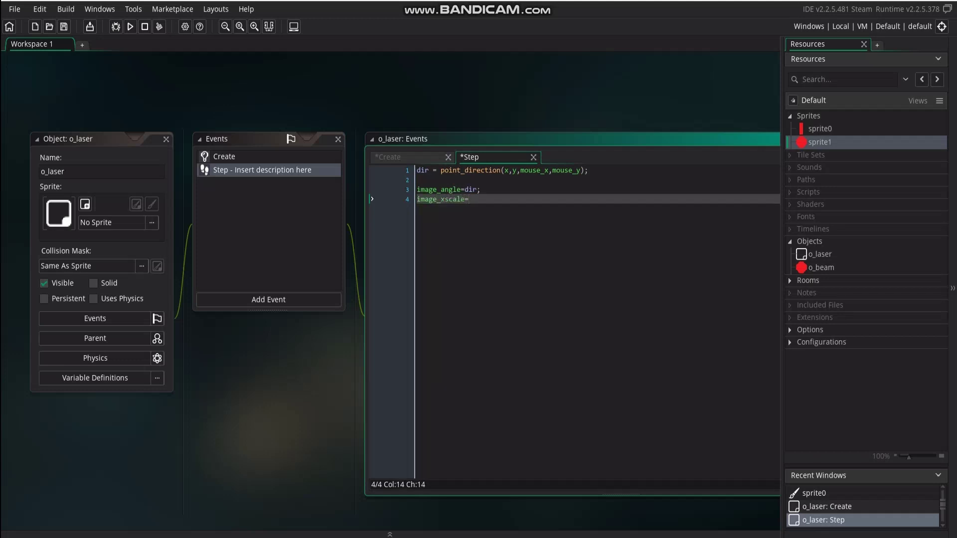
type("1")
type(";")
key("Return")
key("Return")
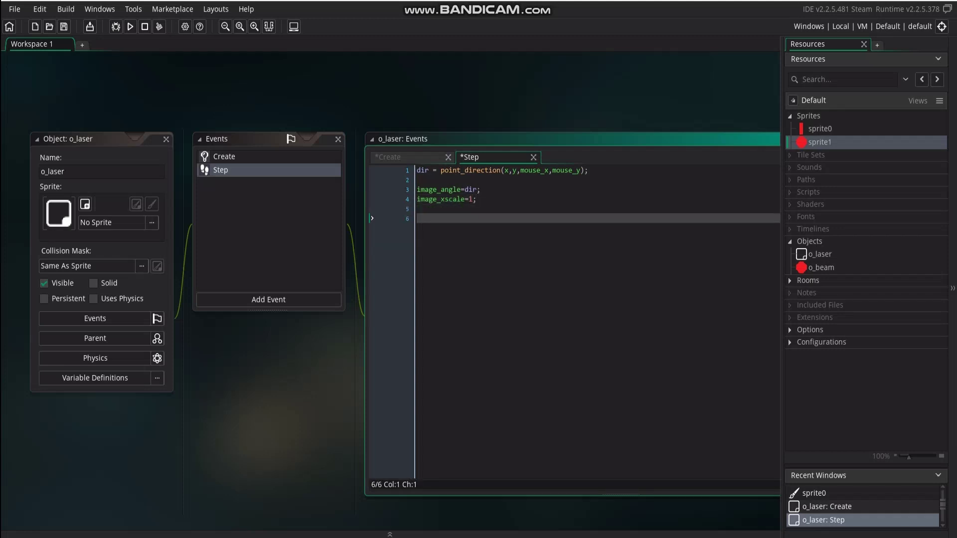
- Begin a while !place_meeting(x,y,o_wall) loop on the next line
type("while ")
type("!pla")
type("ce_meet")
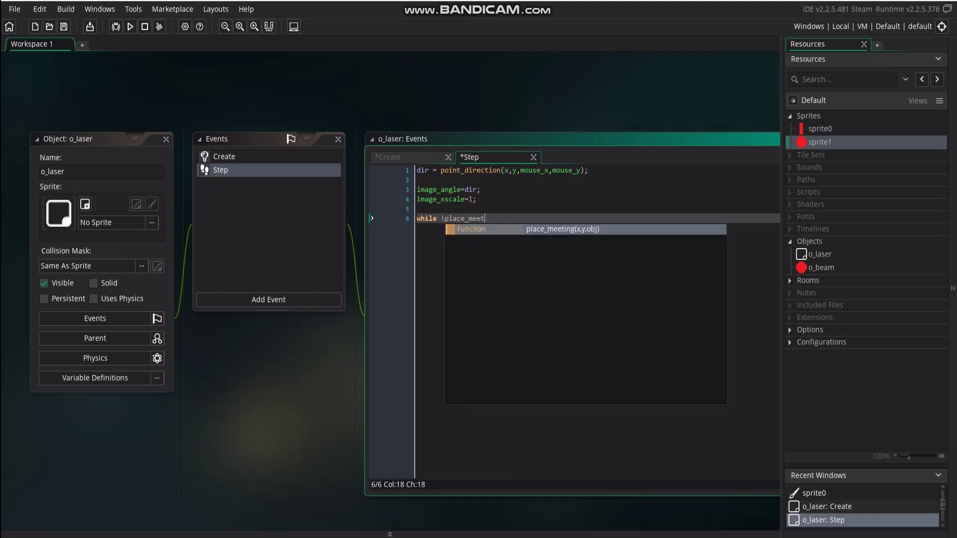
key("Return")
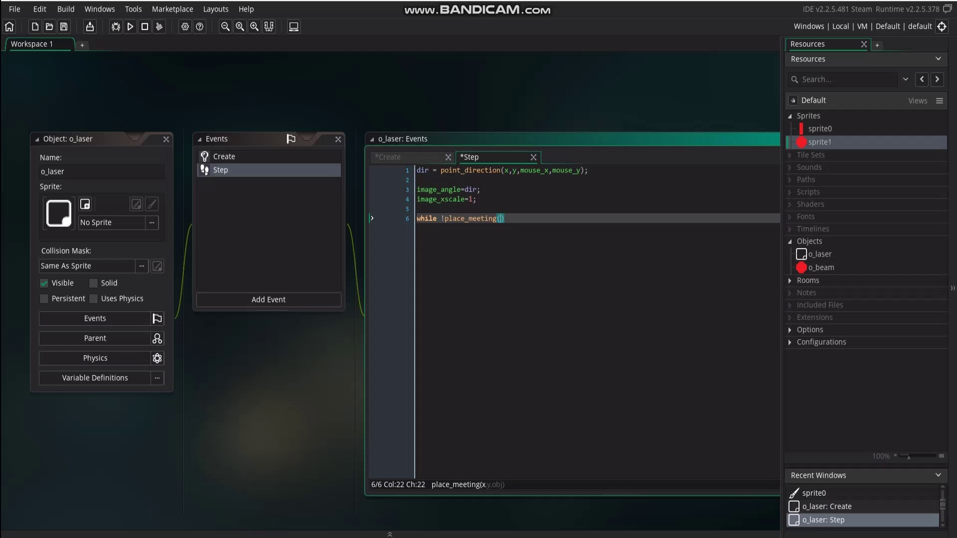
type("x,y,")
type("o_wall")
- Create a new object named o_wall
right_click(805, 241)
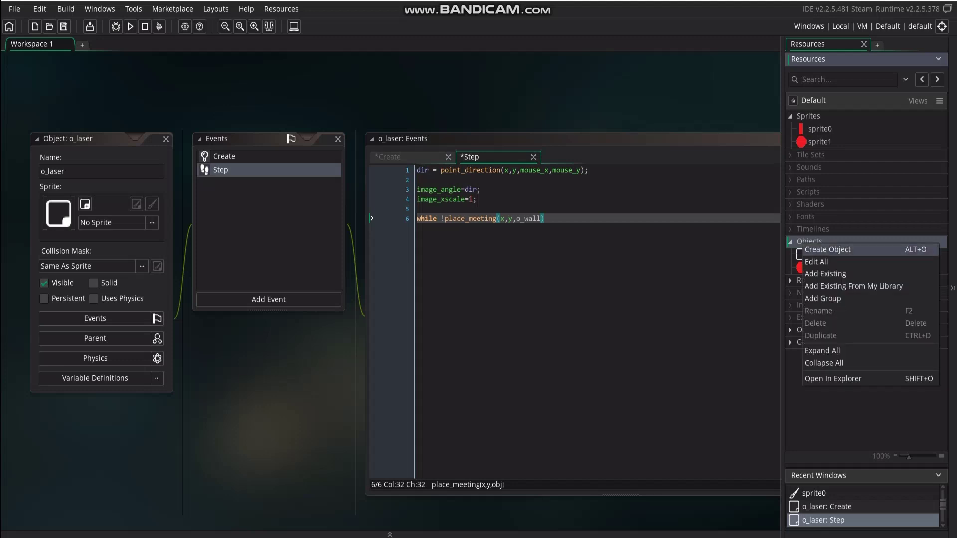
left_click(828, 248)
type("o")
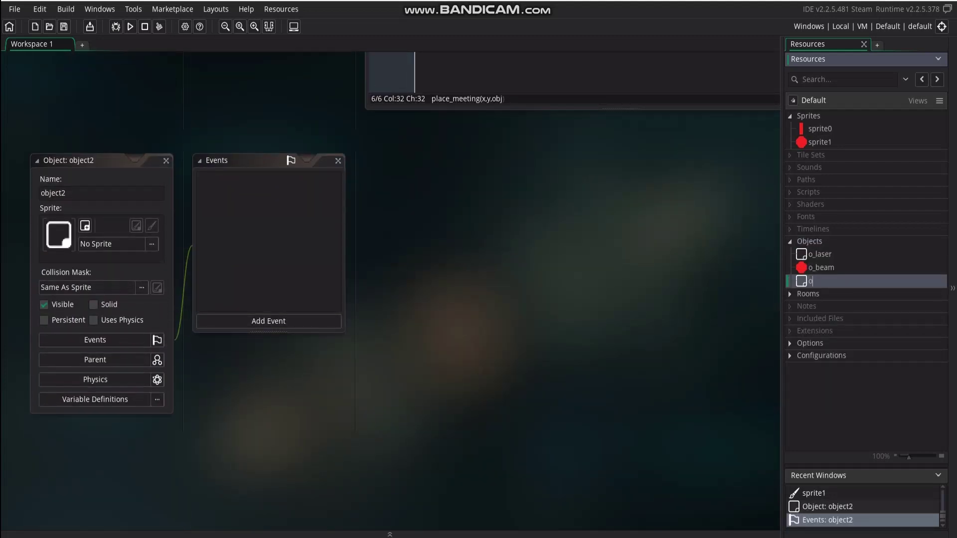
type("_wall")
key("Return")
- Create sprite2 and resize it to 32×32 pixels
left_click(808, 116)
right_click(809, 116)
left_click(827, 124)
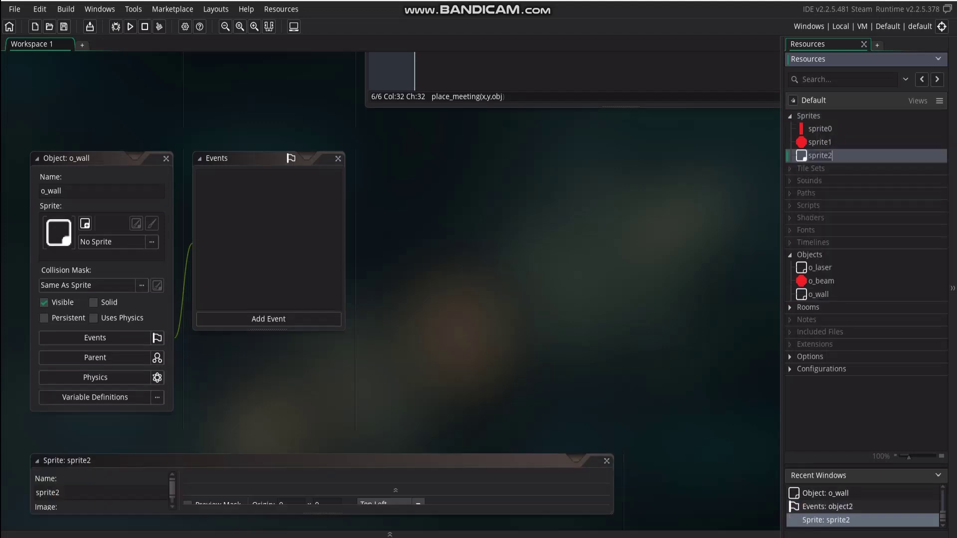
left_click(44, 185)
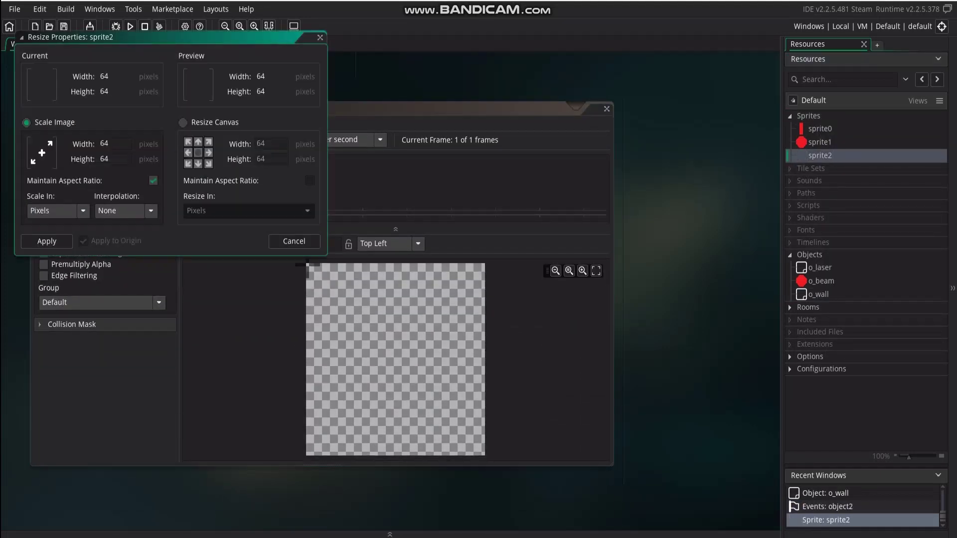
key("ctrl+a")
type("3")
type("2")
left_click(47, 241)
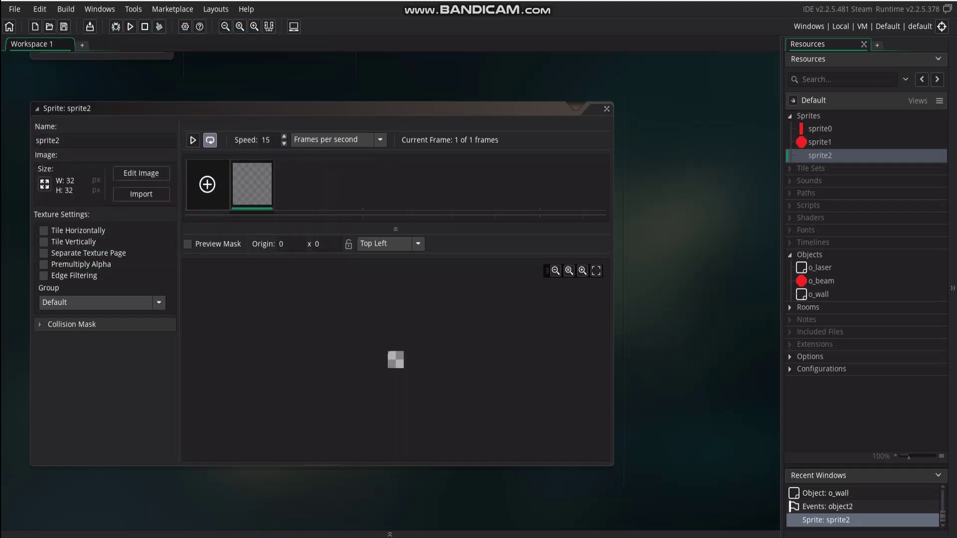
left_click(596, 271)
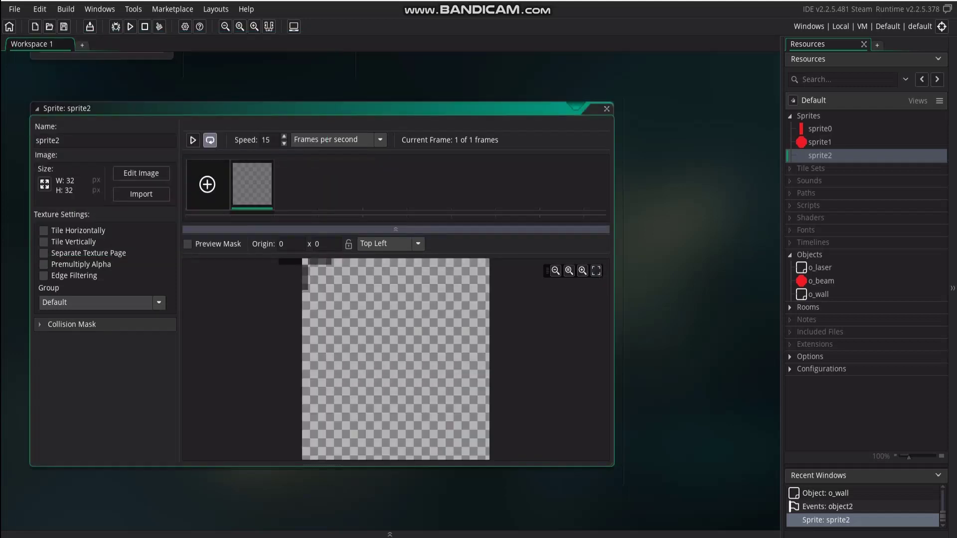
- Flood-fill sprite2's whole canvas solid white
left_click(141, 173)
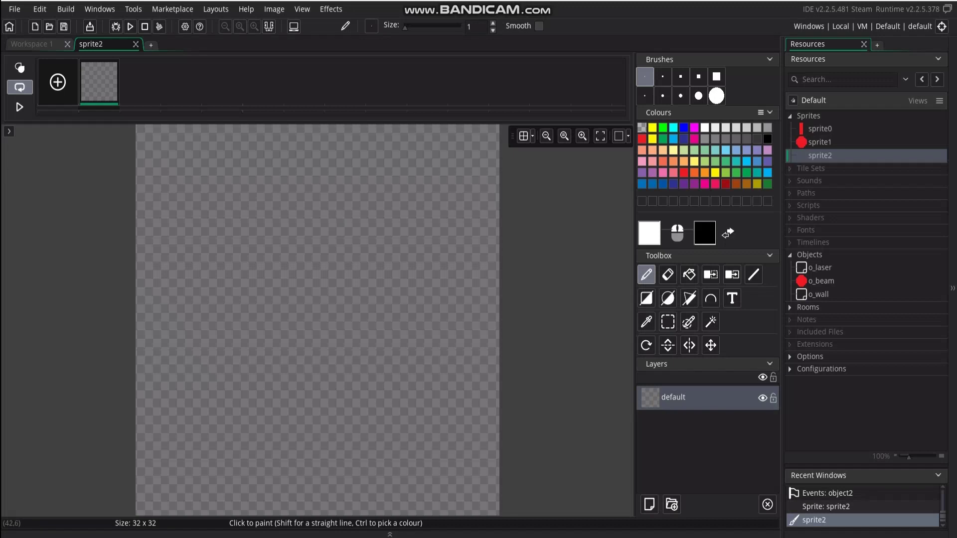
left_click(705, 233)
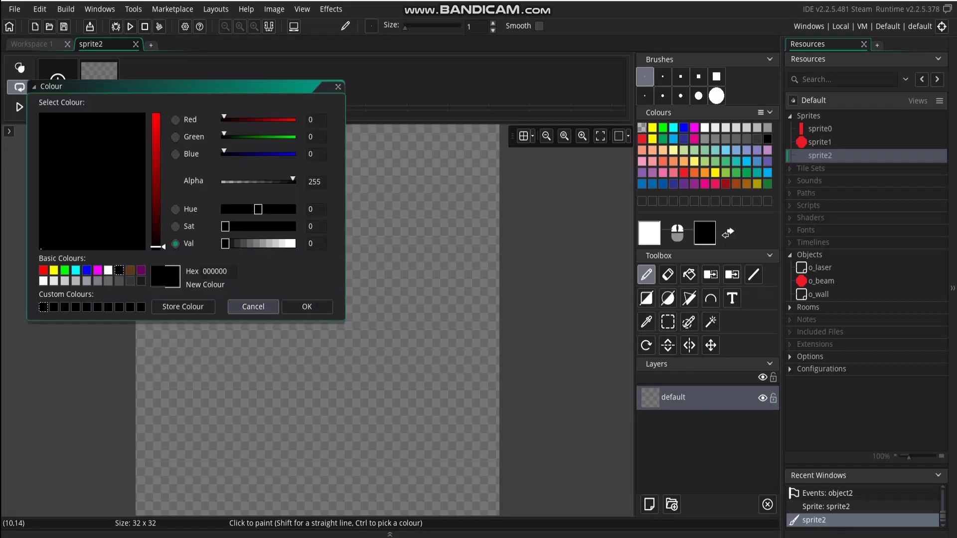
left_click(254, 306)
left_click(414, 265)
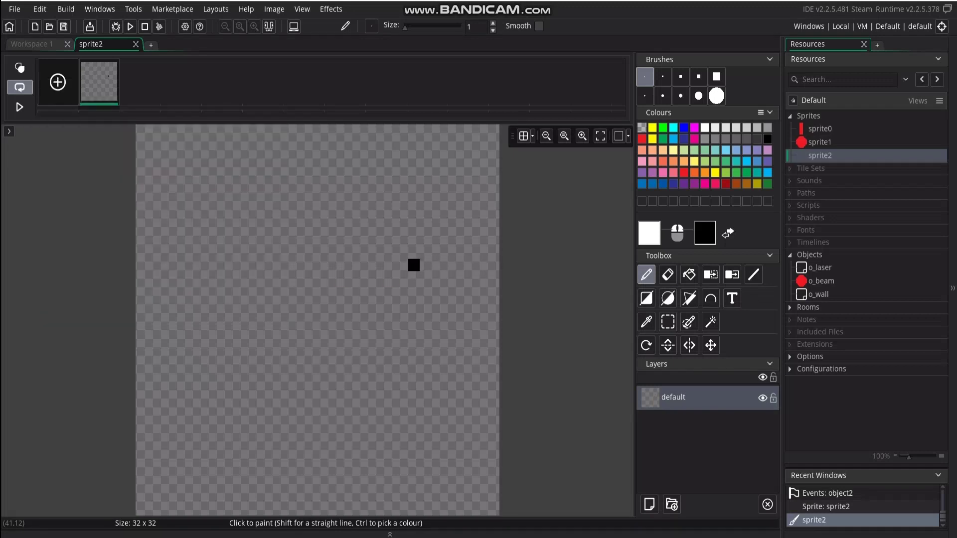
key("f")
left_click(429, 262)
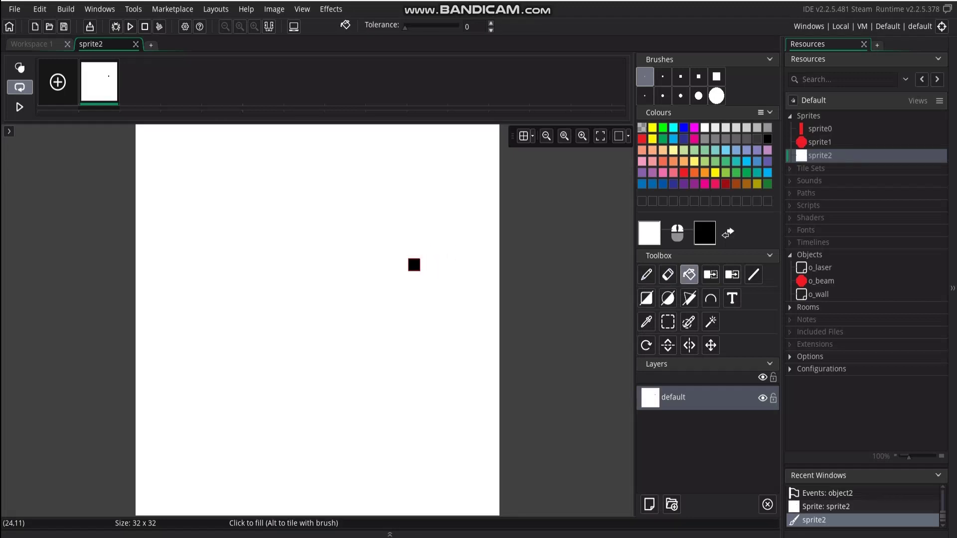
left_click(414, 265)
- Assign sprite2 as o_wall's sprite
left_click(135, 44)
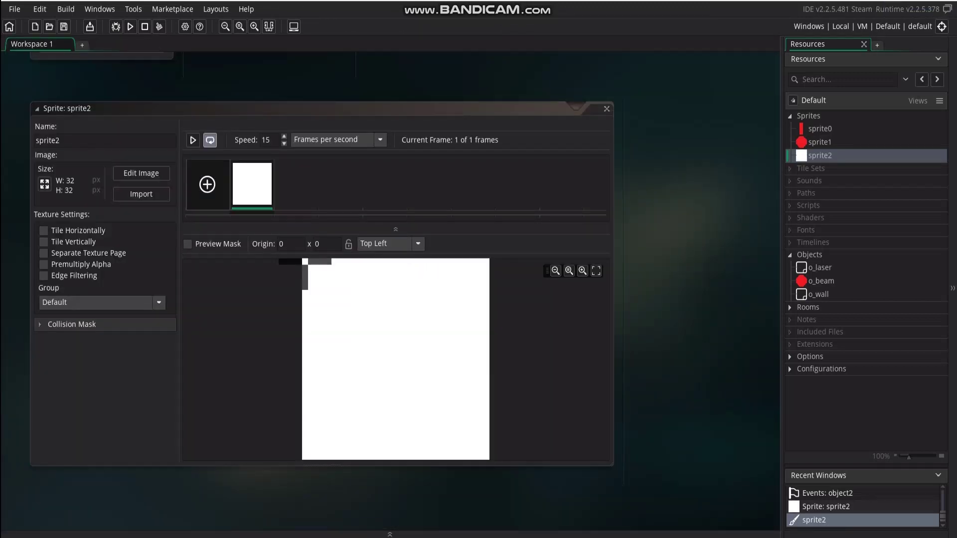
left_click(607, 109)
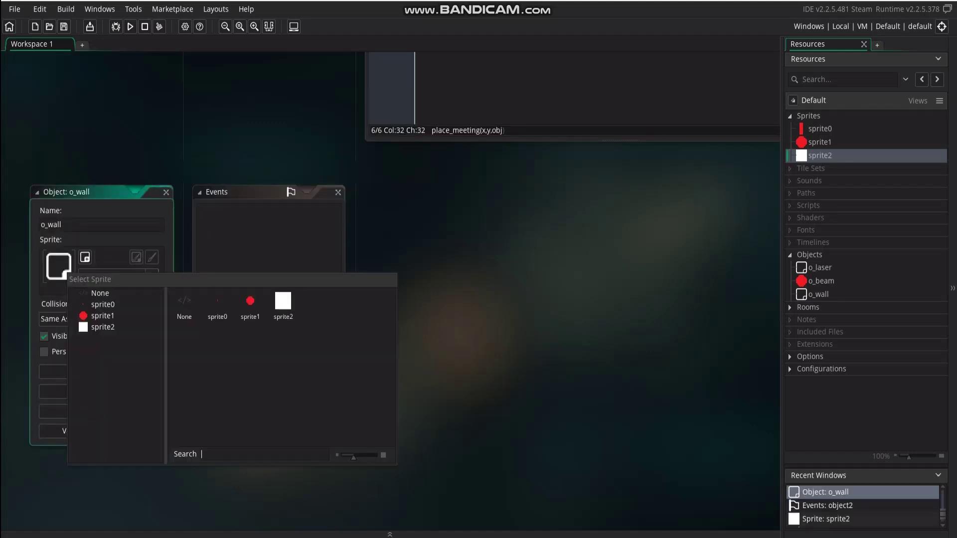
left_click(112, 275)
left_click(283, 304)
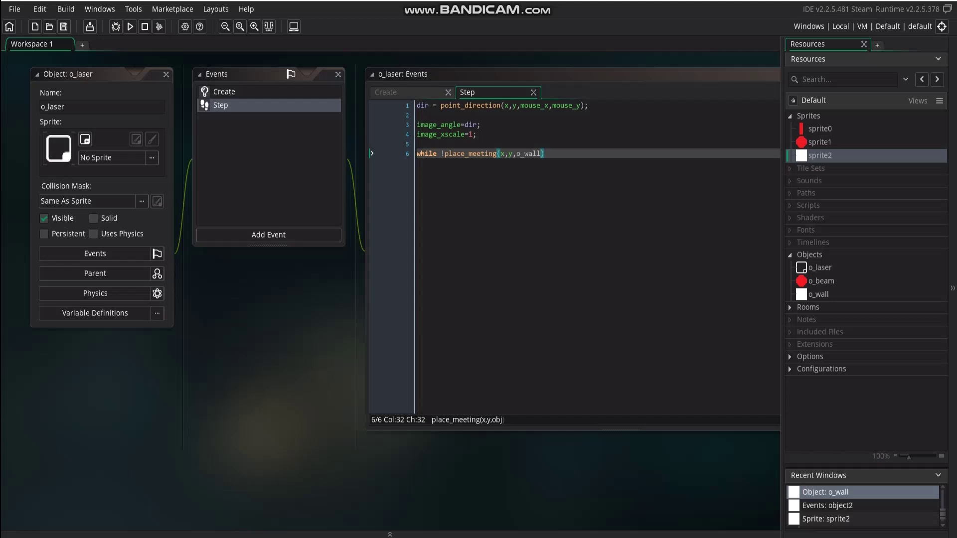
- Put image_xscale += 1; inside the while loop braces and move sprite0's origin to middle left
type(")")
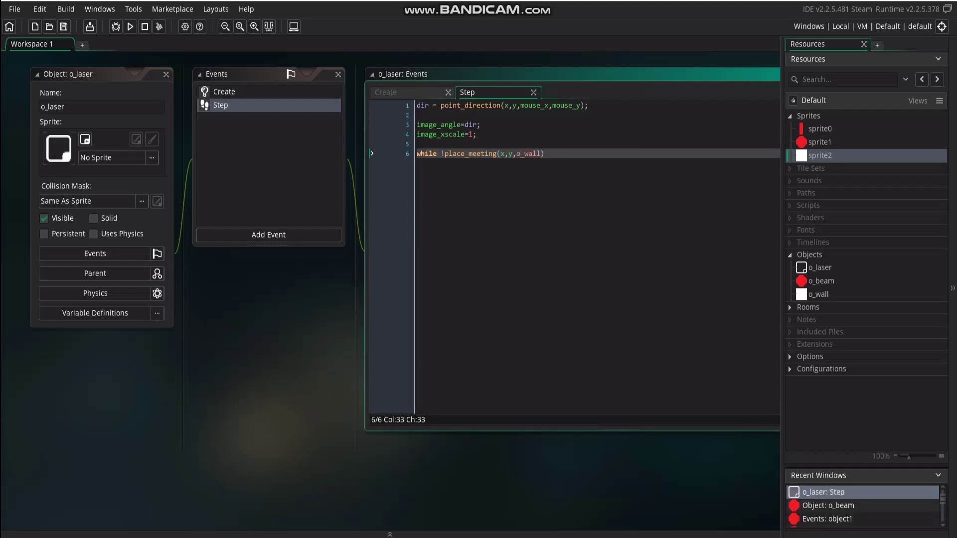
type("{")
key("Return")
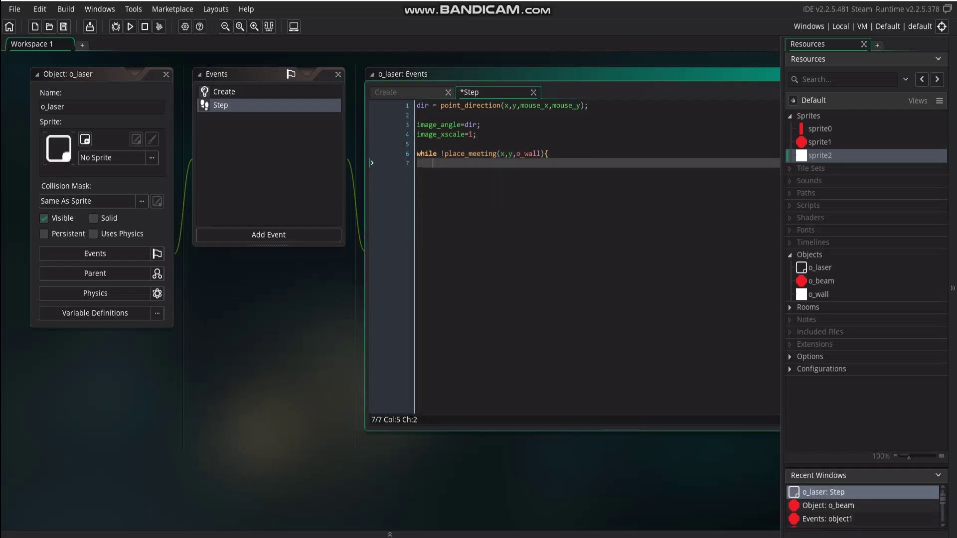
key("Return")
type("}")
key("Up")
type("image_x")
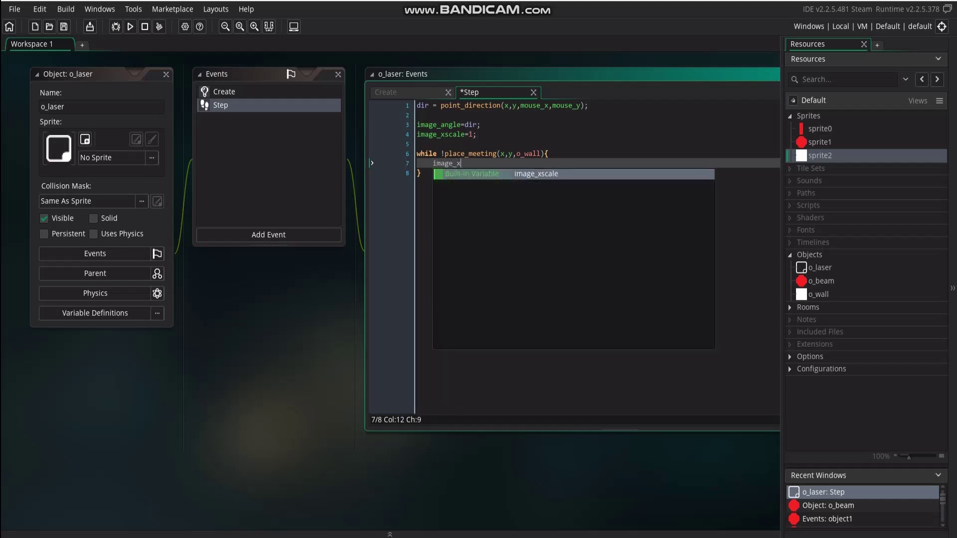
key("Return")
type("+= ")
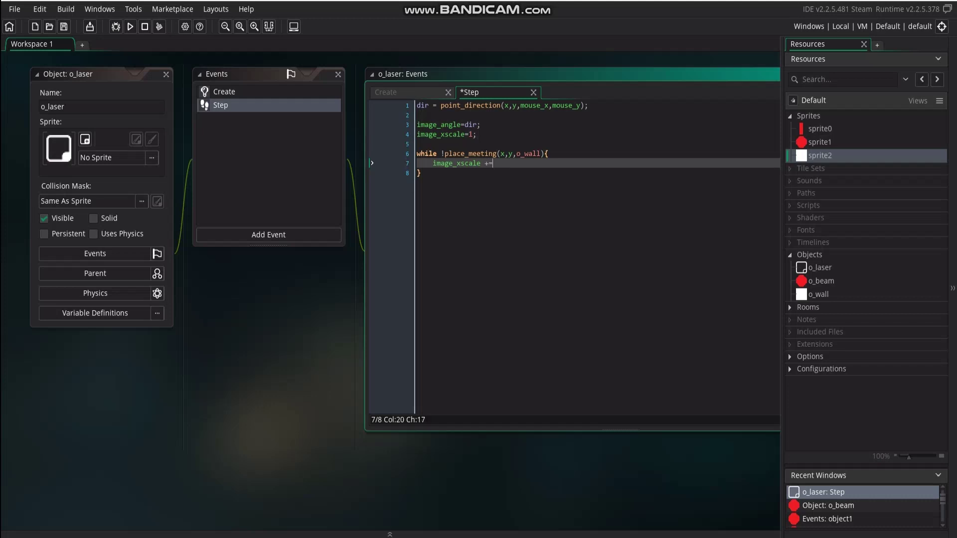
type("1;")
double_click(820, 129)
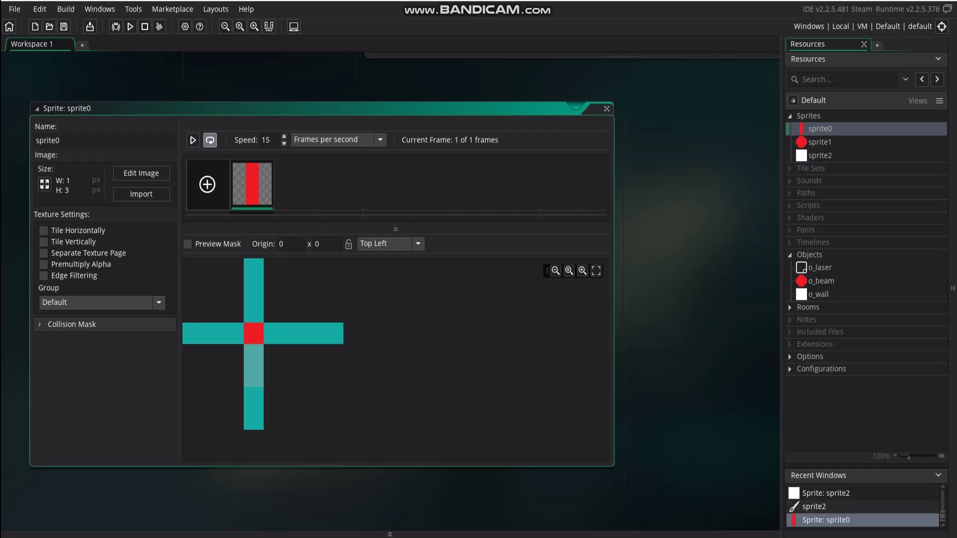
mouse_move(253, 333)
left_mouse_down()
mouse_move(413, 334)
mouse_move(254, 354)
mouse_move(512, 374)
mouse_move(254, 355)
left_mouse_up()
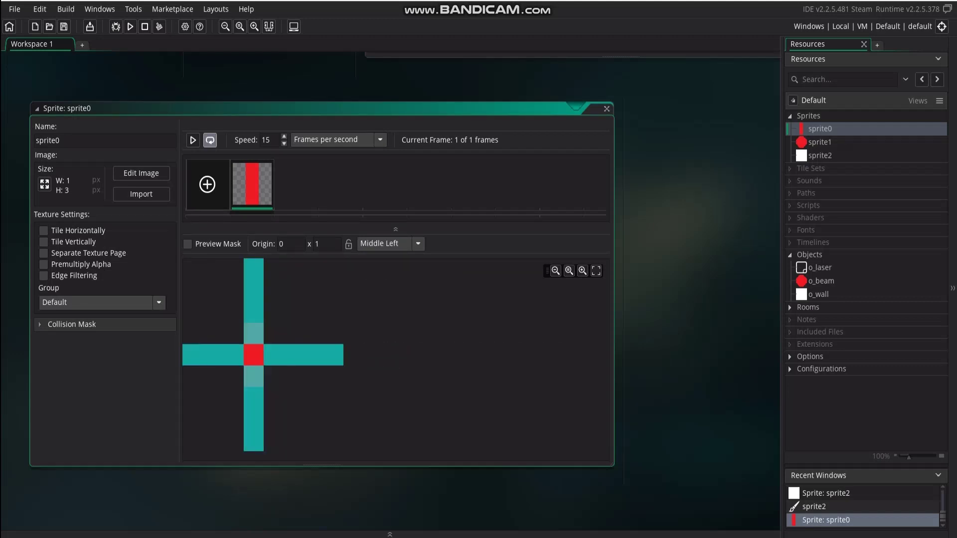
- Add beam.x=x+lengthdir_x(image_xscale,dir); below the while loop
left_click(607, 109)
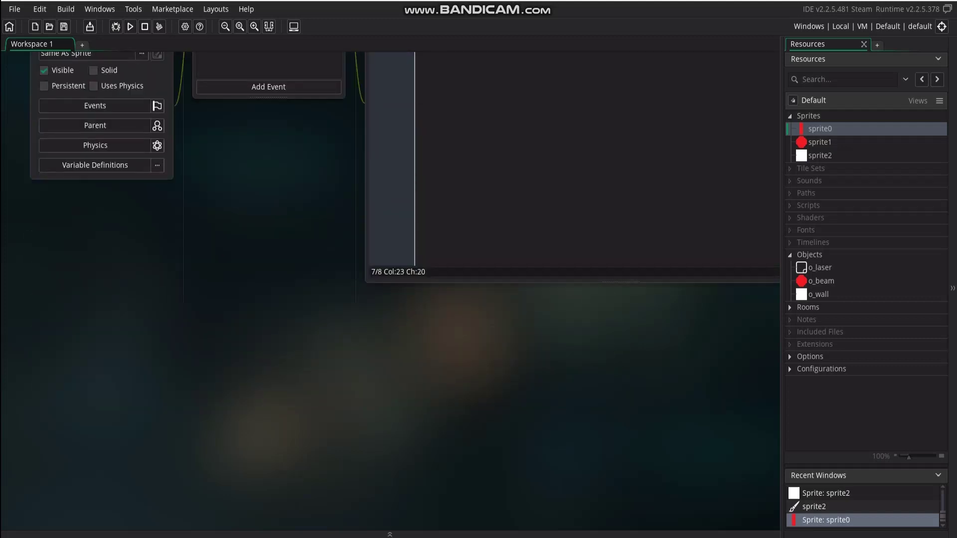
key("Down")
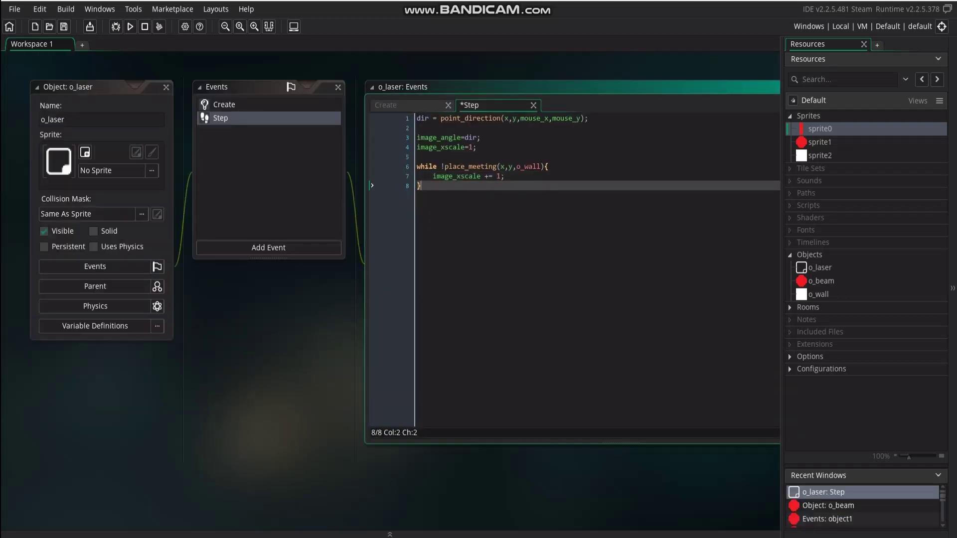
key("Return")
key("Return")
type("bea")
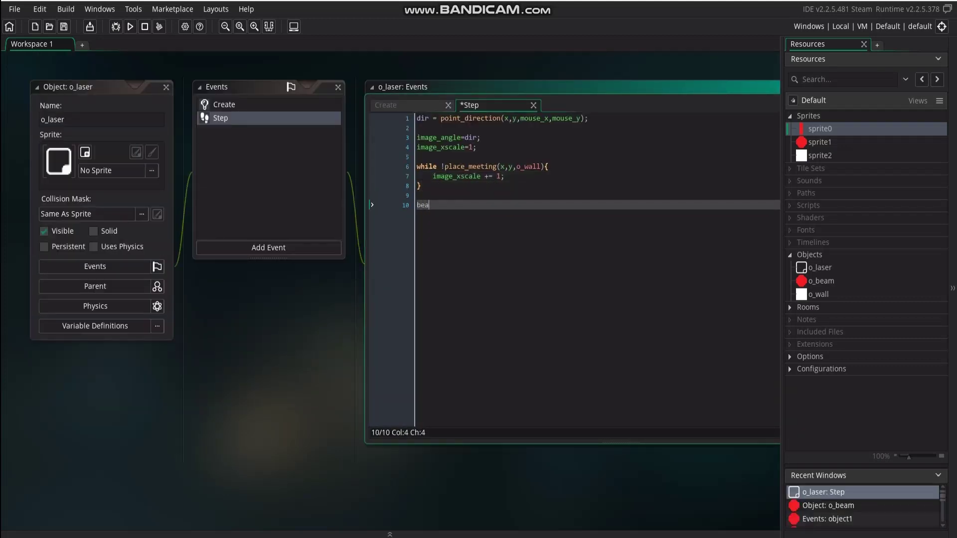
type("m.")
type("x=")
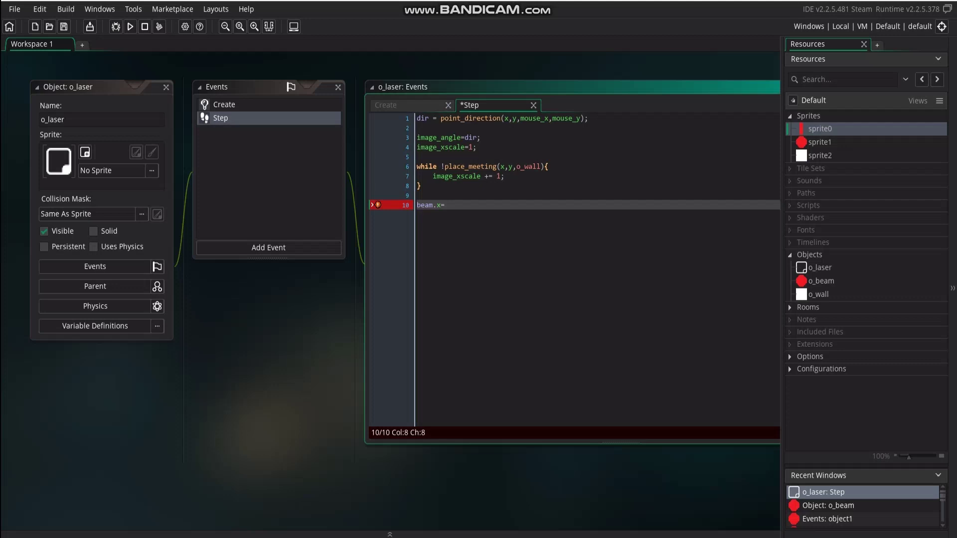
type("x+")
type("len")
type("g")
key("Return")
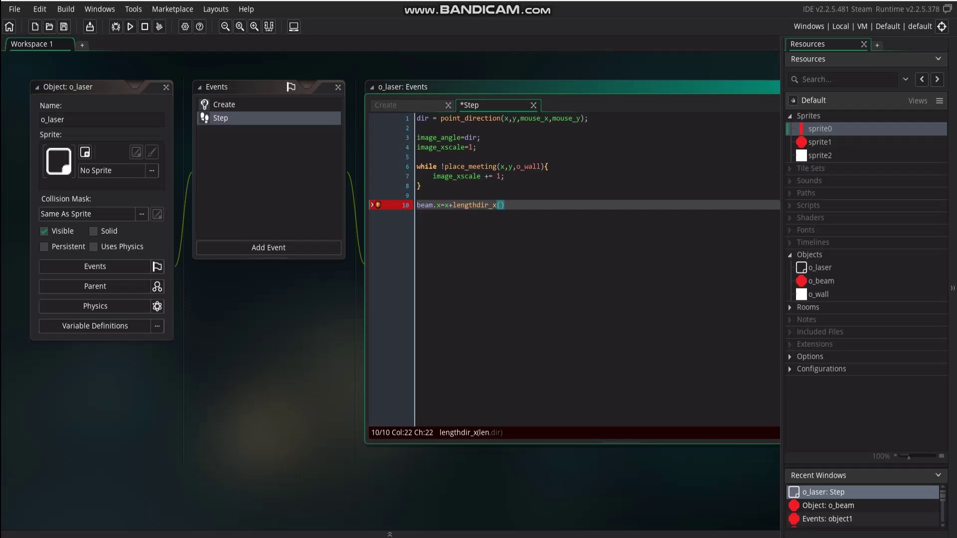
type("image_")
type("x")
key("Return")
type(",dir")
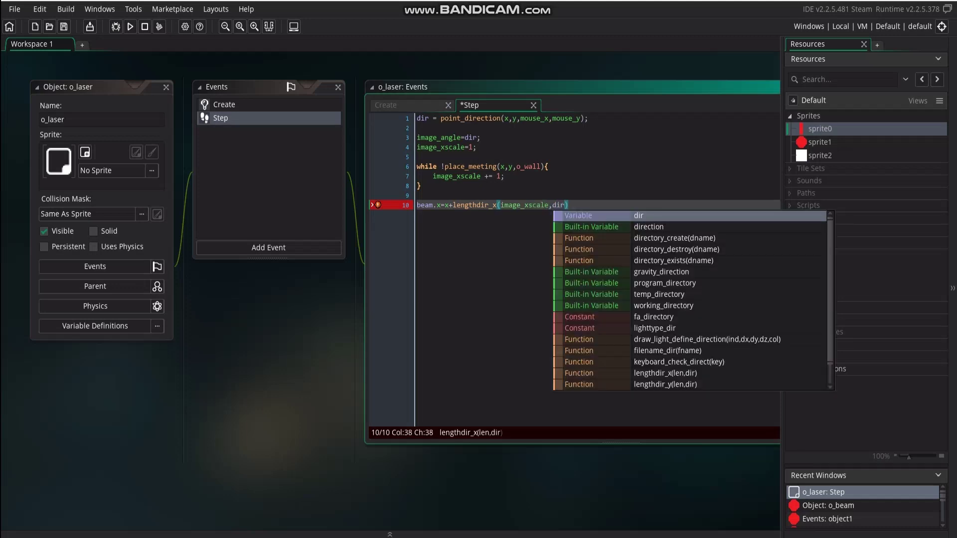
type(");")
key("Return")
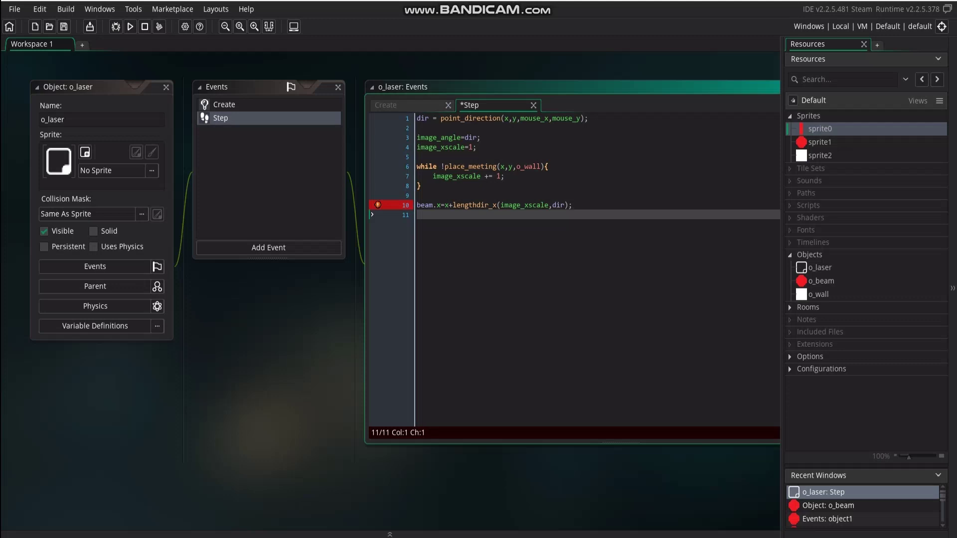
- Add beam.y=y followed by the copied lengthdir offset expression on line 11
type("beam.")
type("y")
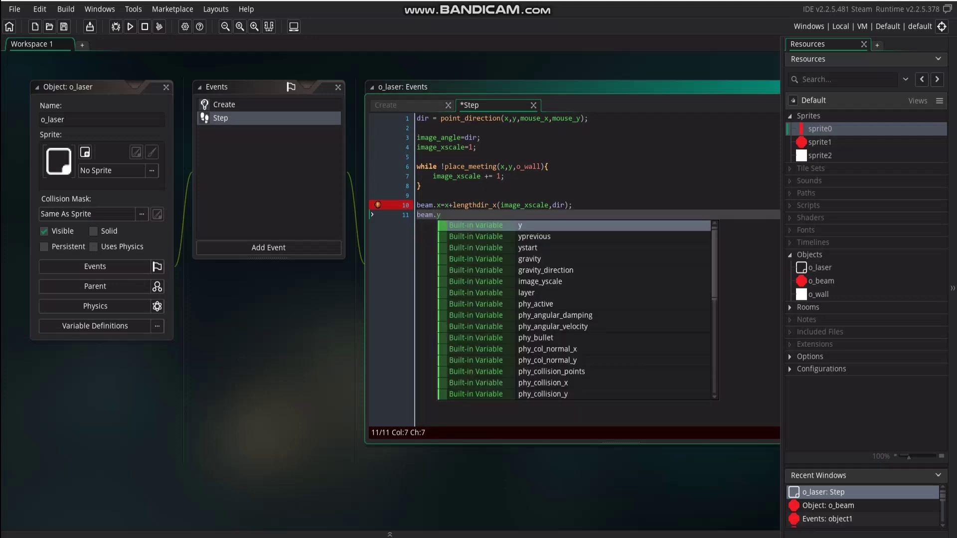
type("=y")
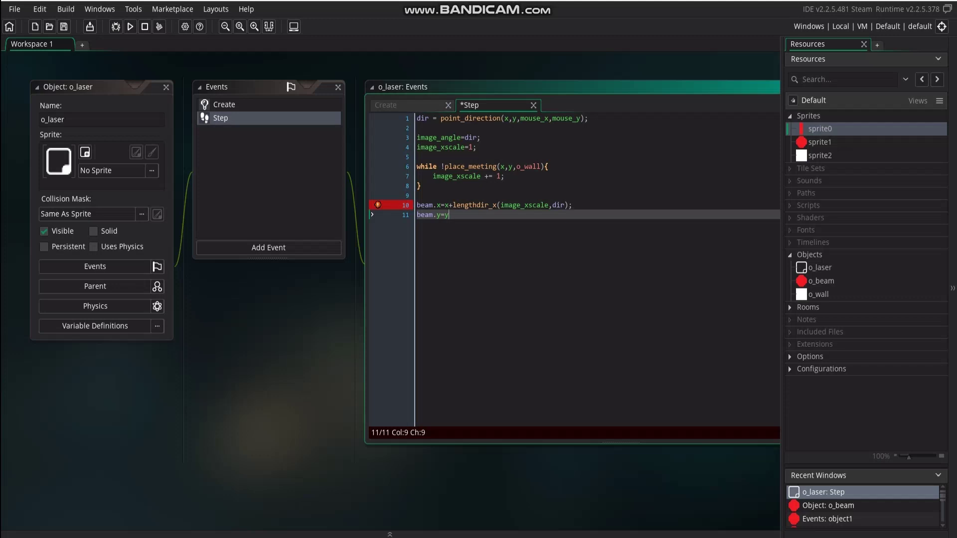
left_click_drag(573, 205, 450, 205)
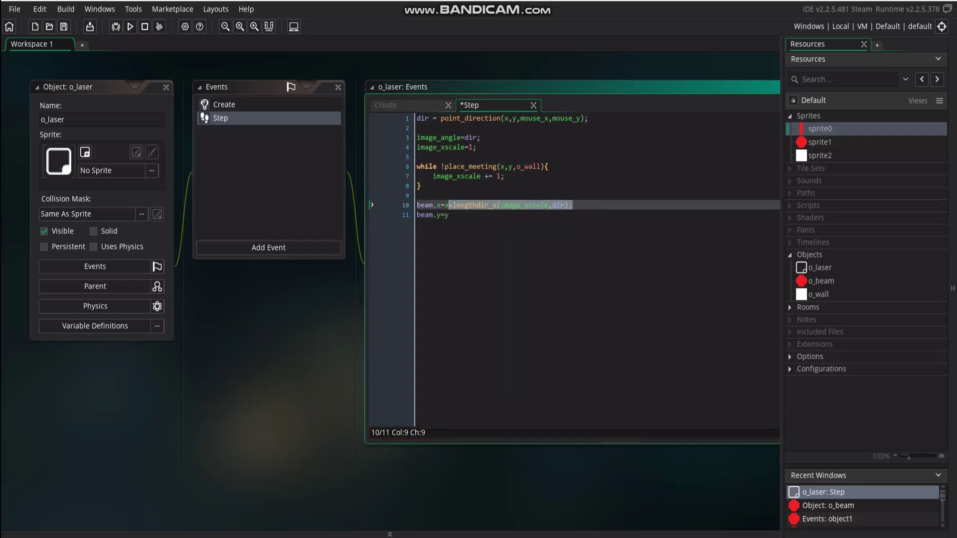
key("ctrl+c")
key("Down")
key("ctrl+v")
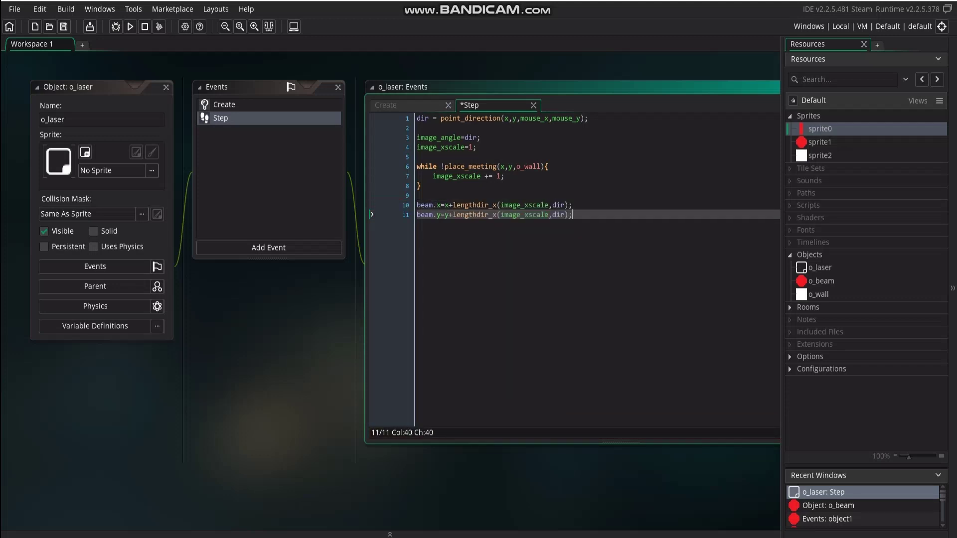
key("ctrl+Left")
key("ctrl+Left")
key("ctrl+Left")
key("End")
- Assign sprite0 to o_laser, then select room0 under Rooms in Resources
left_click(100, 171)
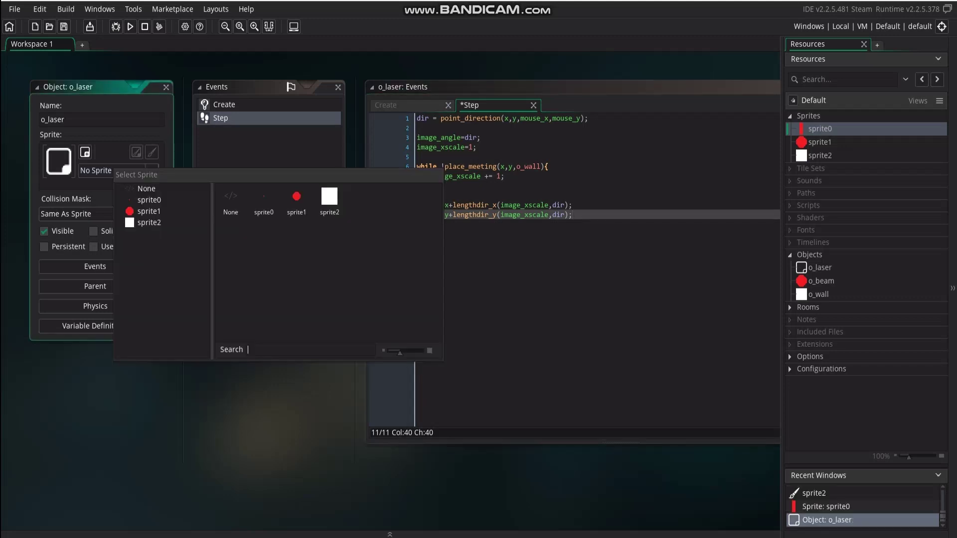
left_click(258, 198)
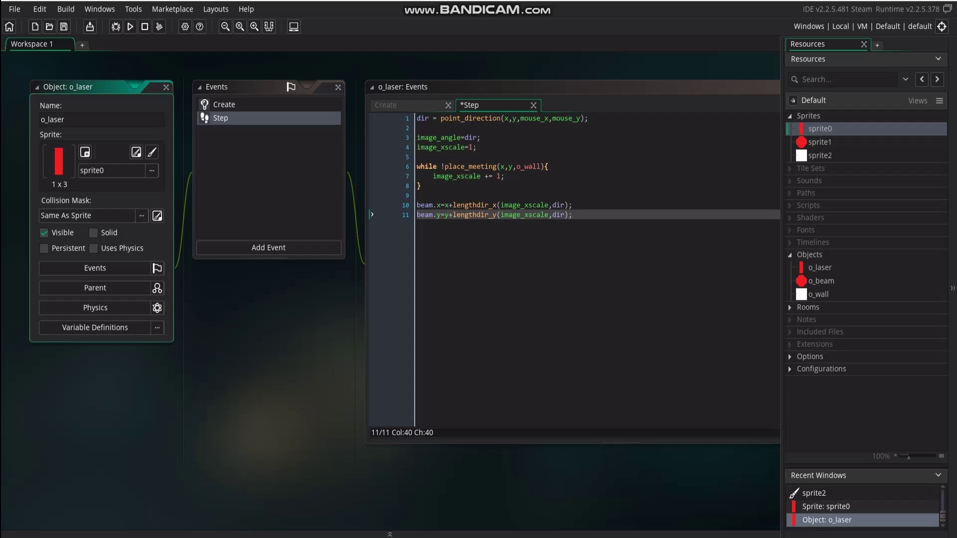
left_click(808, 307)
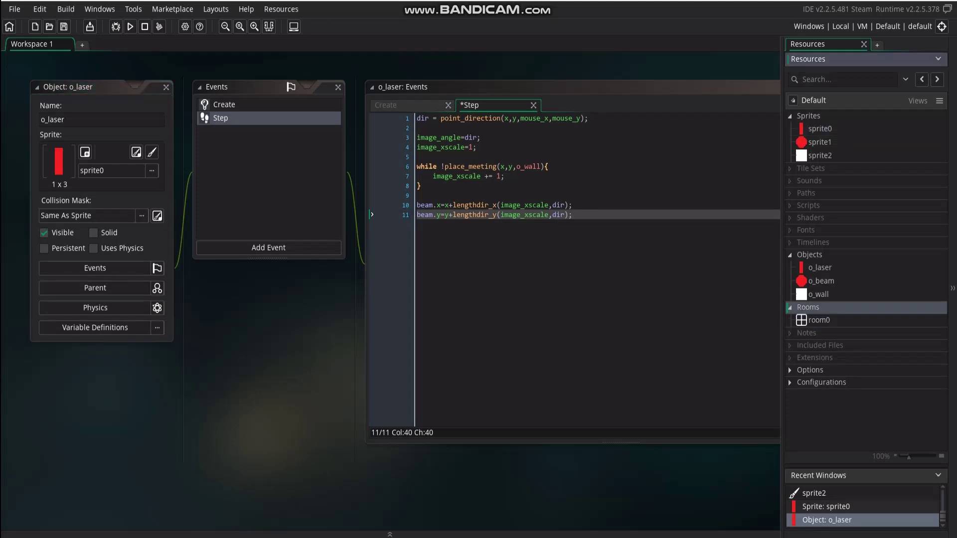
left_click(819, 320)
- Open room0 and stretch a placed o_wall into a long top bar
double_click(819, 320)
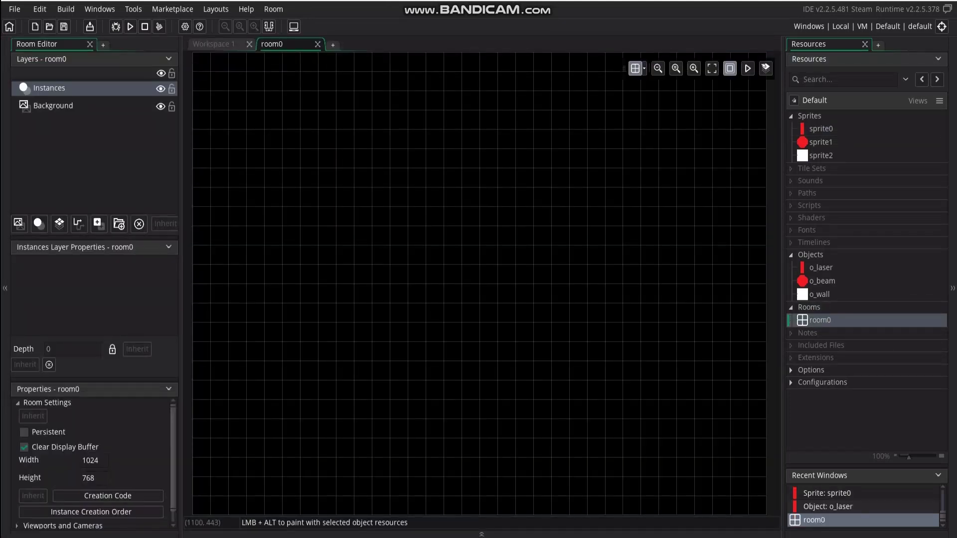
left_click(819, 294)
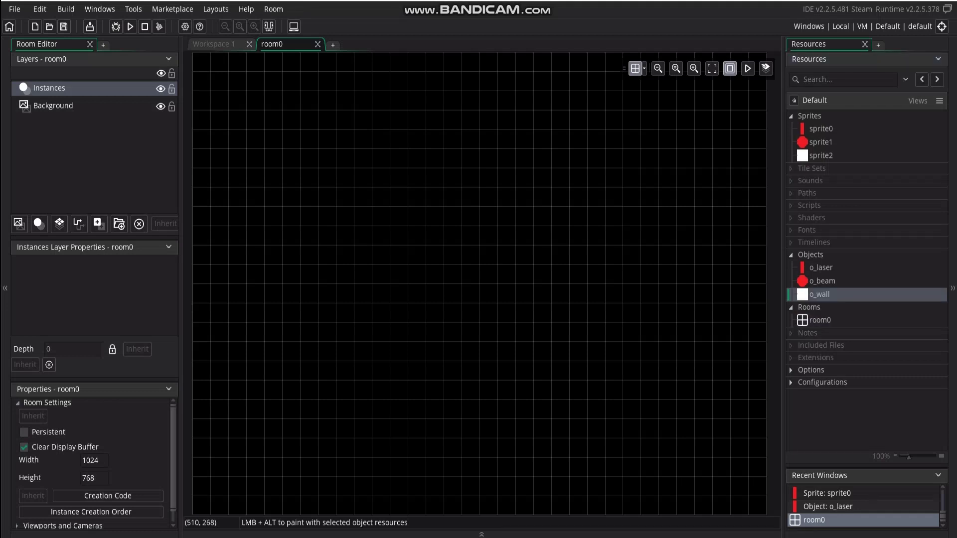
left_click_drag(819, 294, 345, 158)
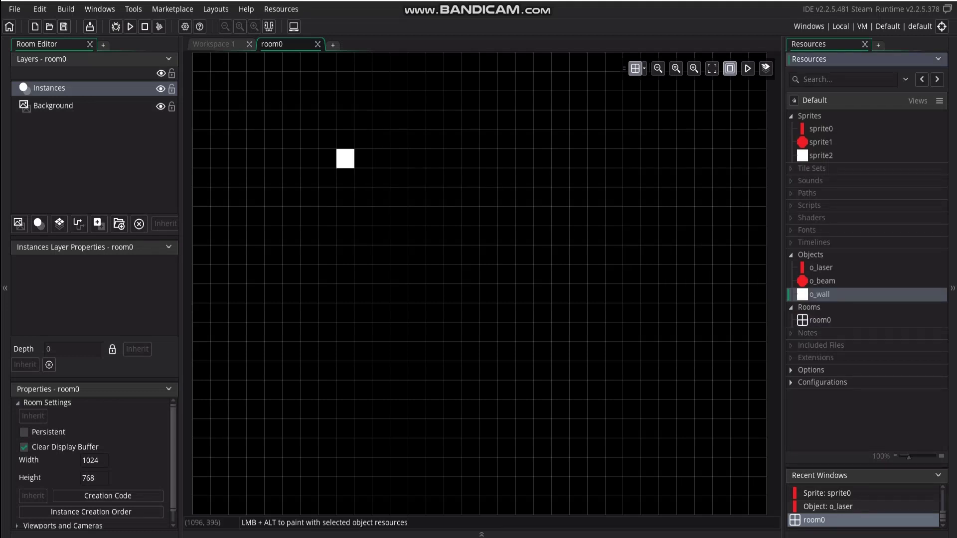
left_click(352, 160)
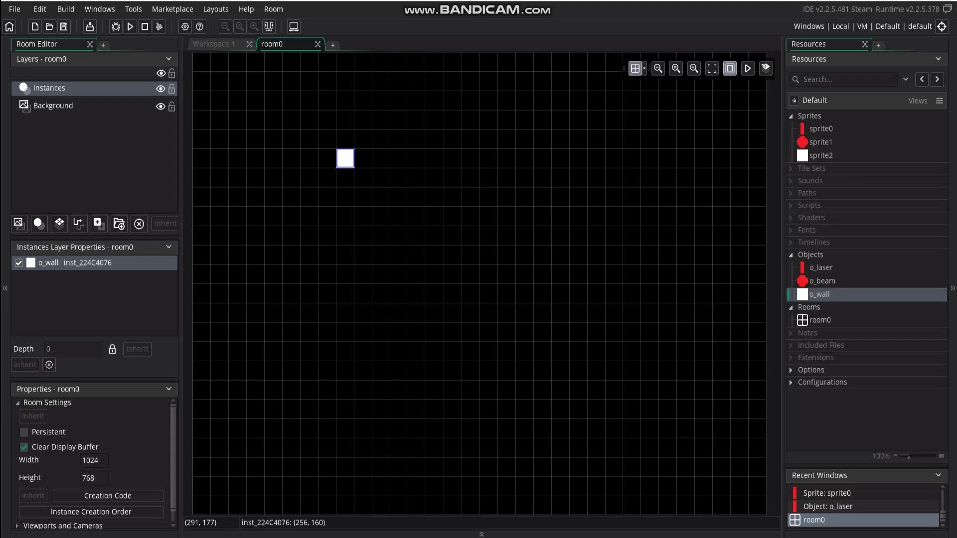
left_click_drag(354, 158, 622, 159)
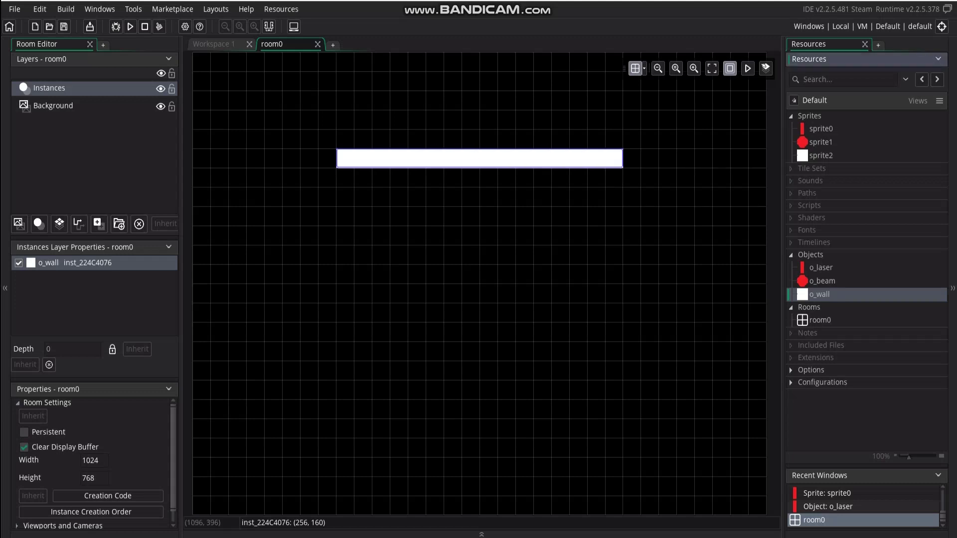
- Add a small central wall square and a tilted left wall bar
left_click(434, 217, "alt")
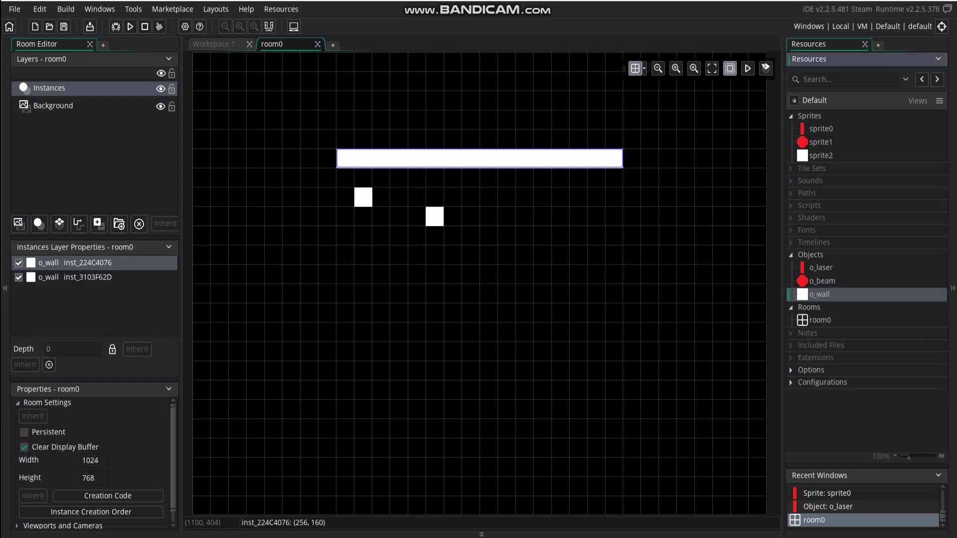
left_click(345, 177, "alt")
left_click_drag(349, 182, 353, 379)
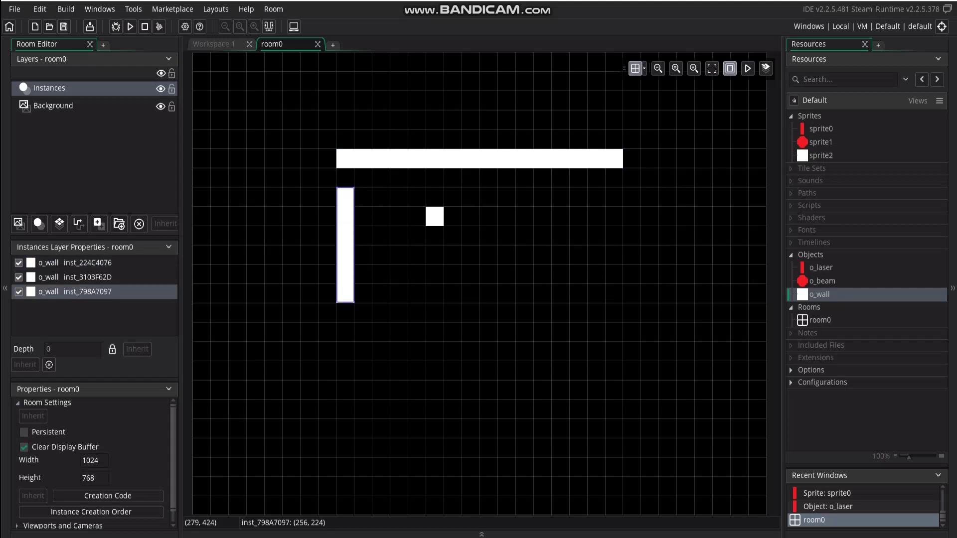
mouse_move(355, 370)
left_mouse_down()
mouse_move(298, 269)
mouse_move(320, 245)
left_mouse_up()
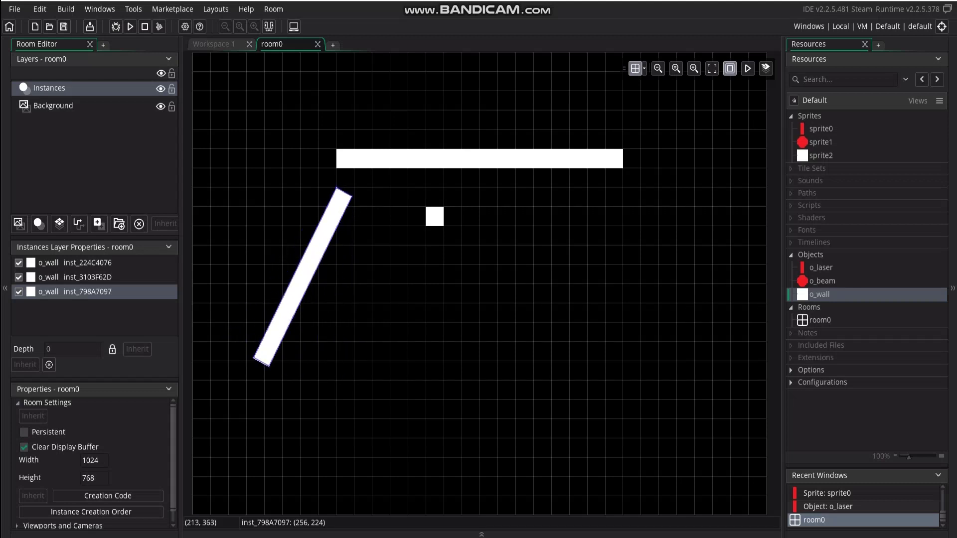
- Add o_wall instances stretched into a bottom bar and a right-hand wall
left_click_drag(820, 294, 291, 351)
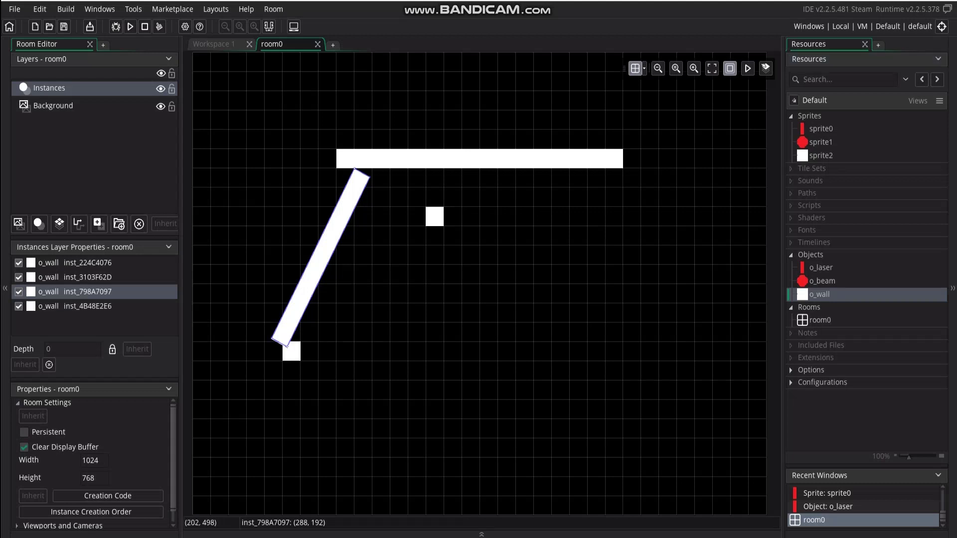
left_click(297, 350)
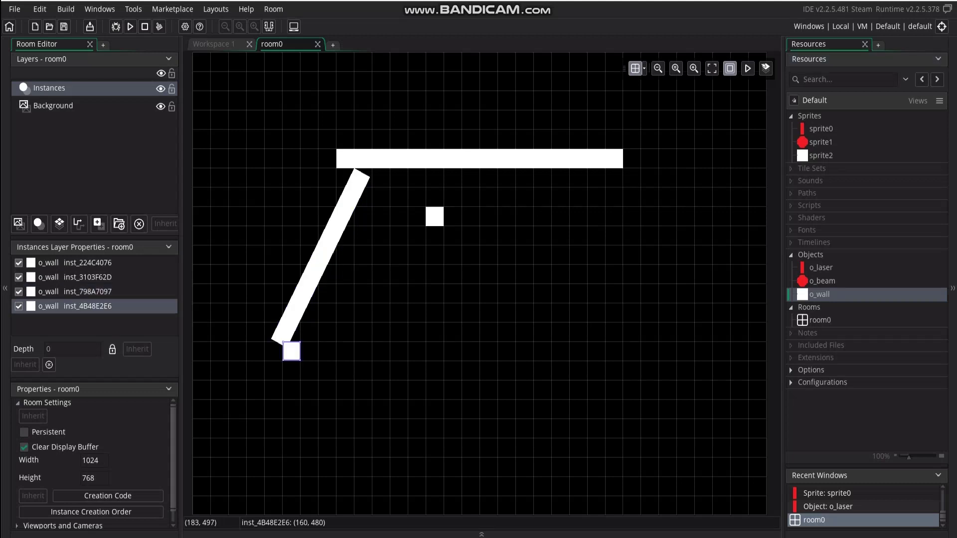
left_click_drag(300, 356, 633, 365)
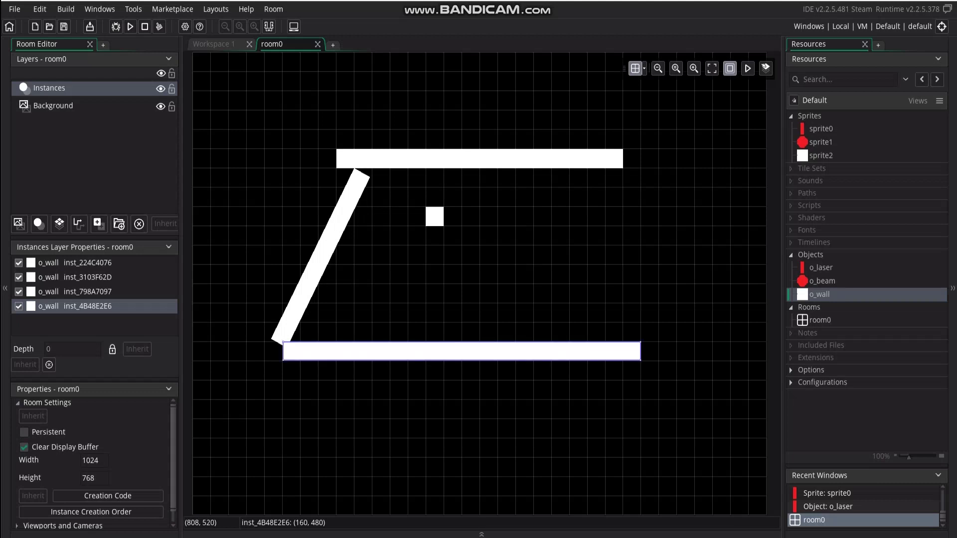
left_click_drag(819, 294, 632, 178)
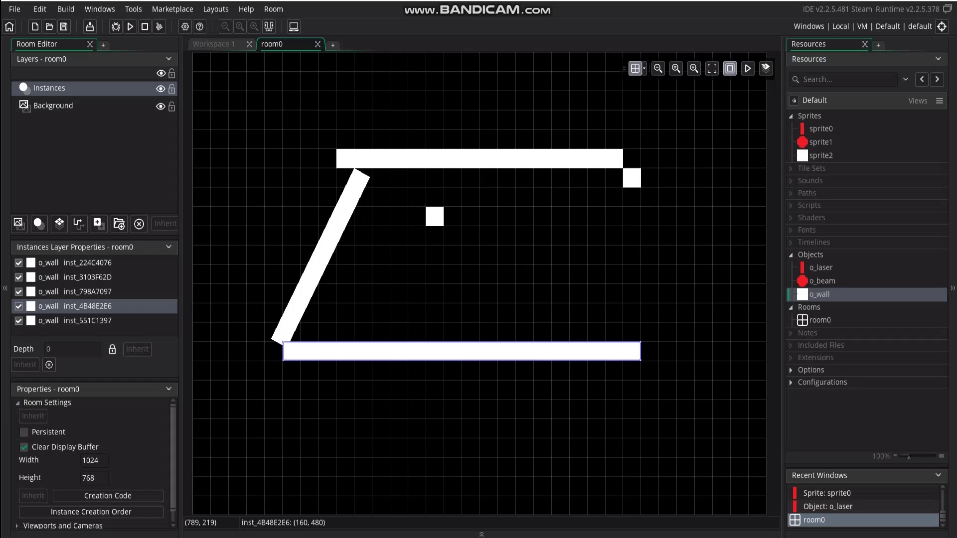
left_click(636, 184)
left_click_drag(639, 186, 640, 341)
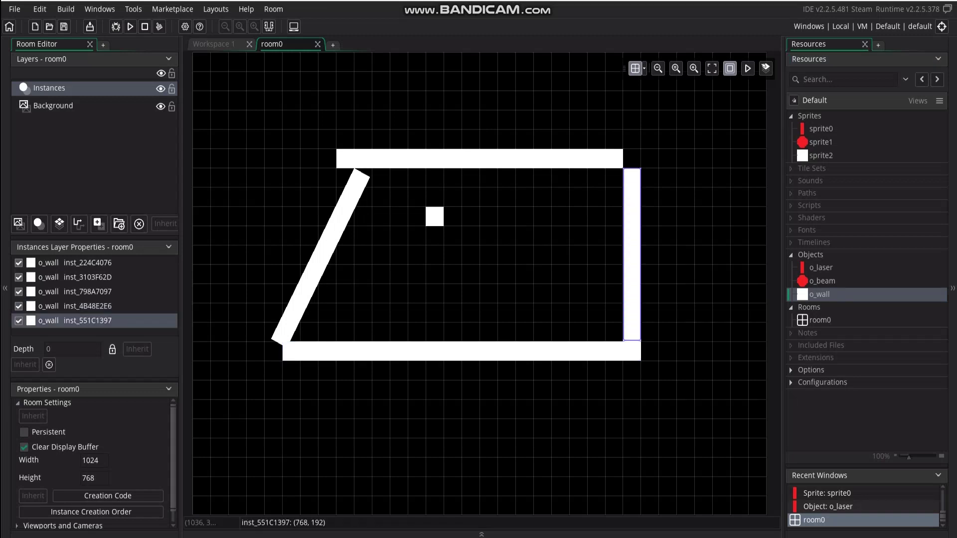
- Place an o_laser instance in room0 and run the game to test the beam
left_click(821, 268)
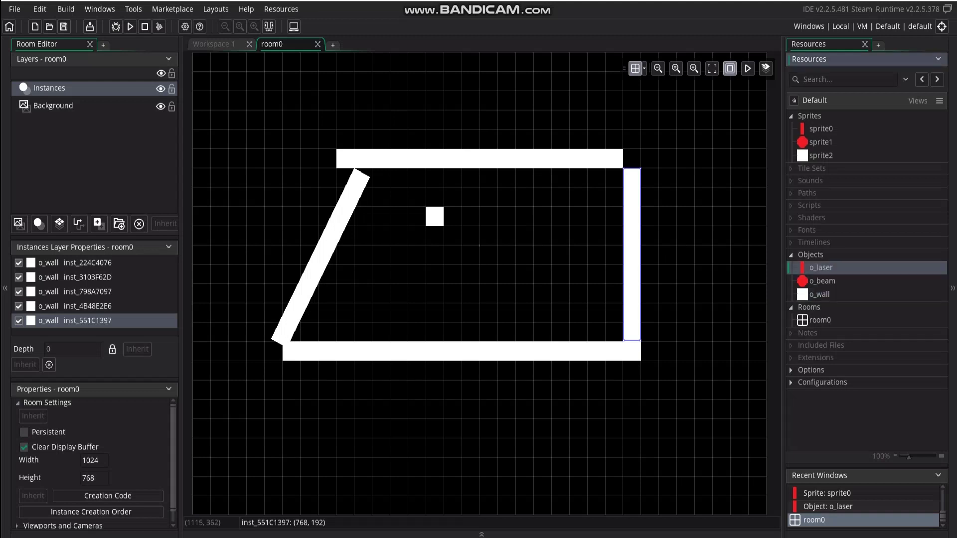
left_click_drag(821, 268, 601, 255)
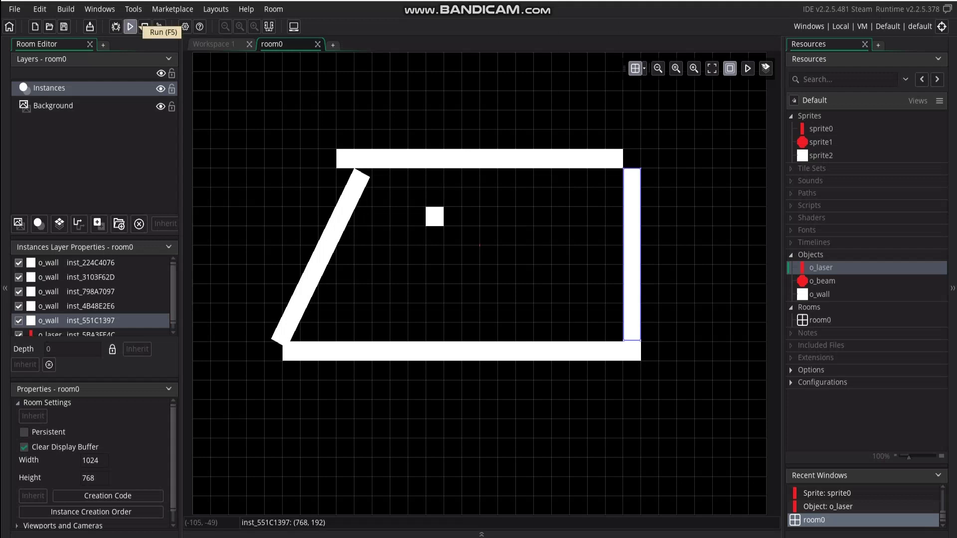
left_click(130, 26)
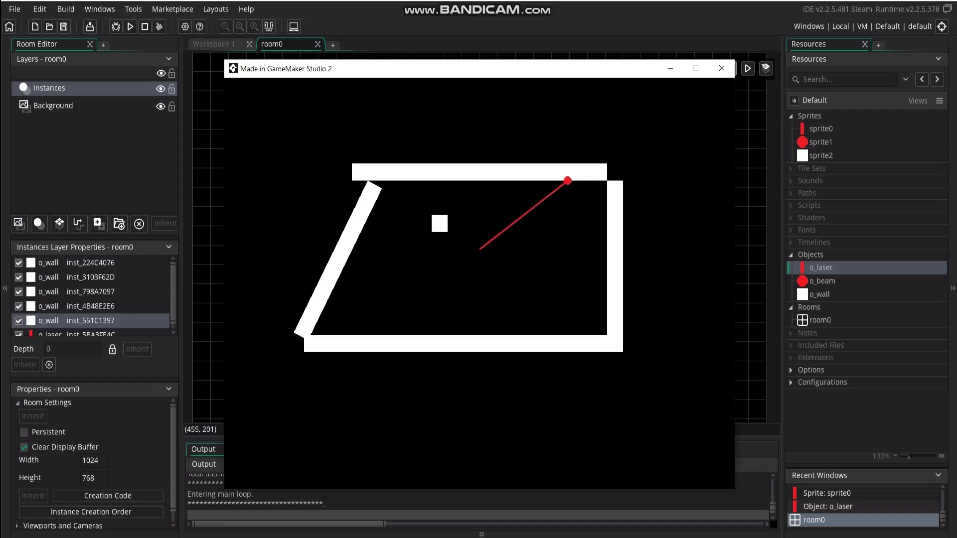
- Close the game, set sprite0's collision mask to Automatic, Precise Per Frame (Slow), then rerun
left_click(722, 68)
double_click(821, 128)
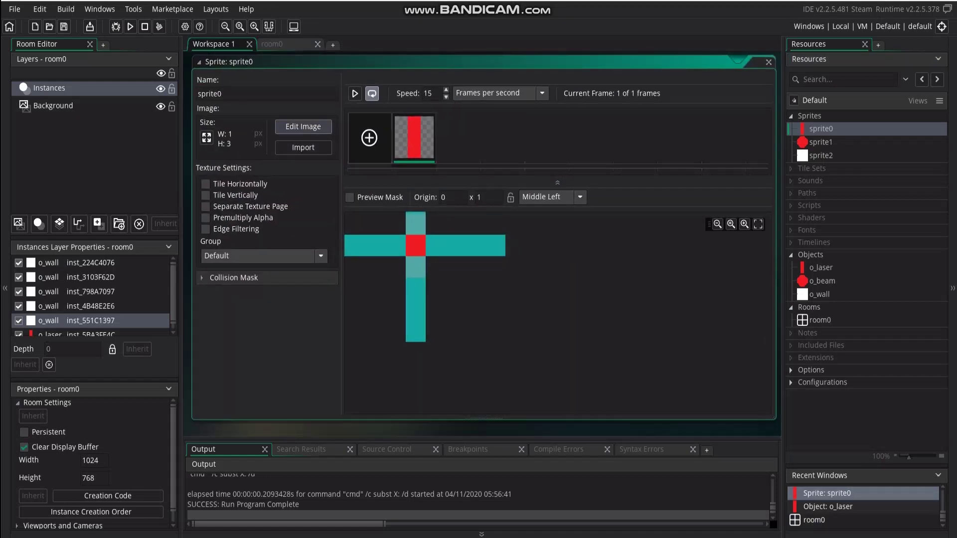
left_click(202, 277)
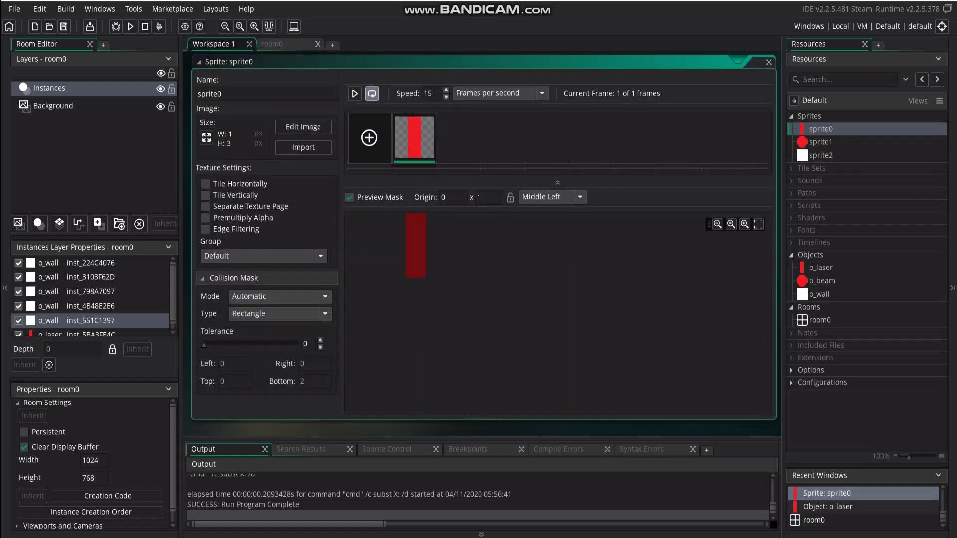
left_click(277, 297)
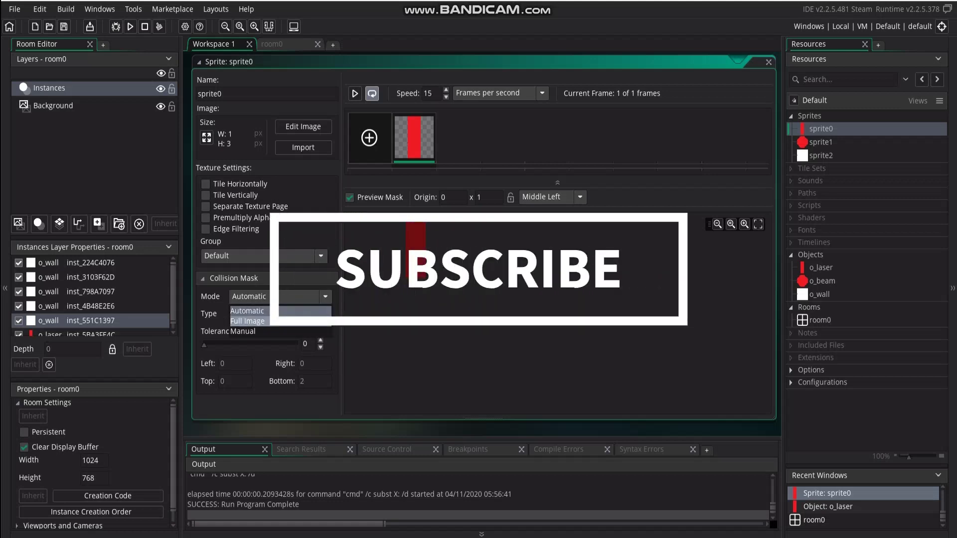
left_click(247, 311)
left_click(277, 313)
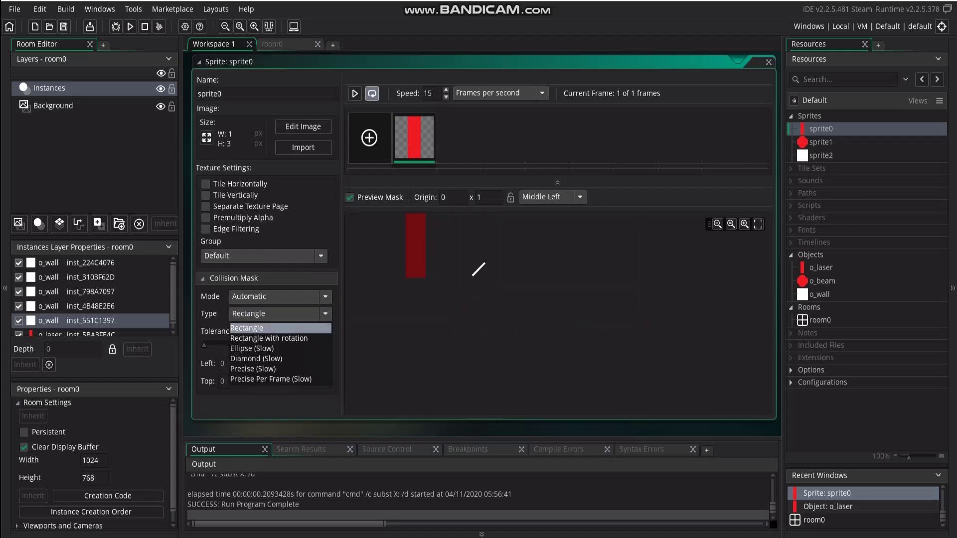
left_click(271, 378)
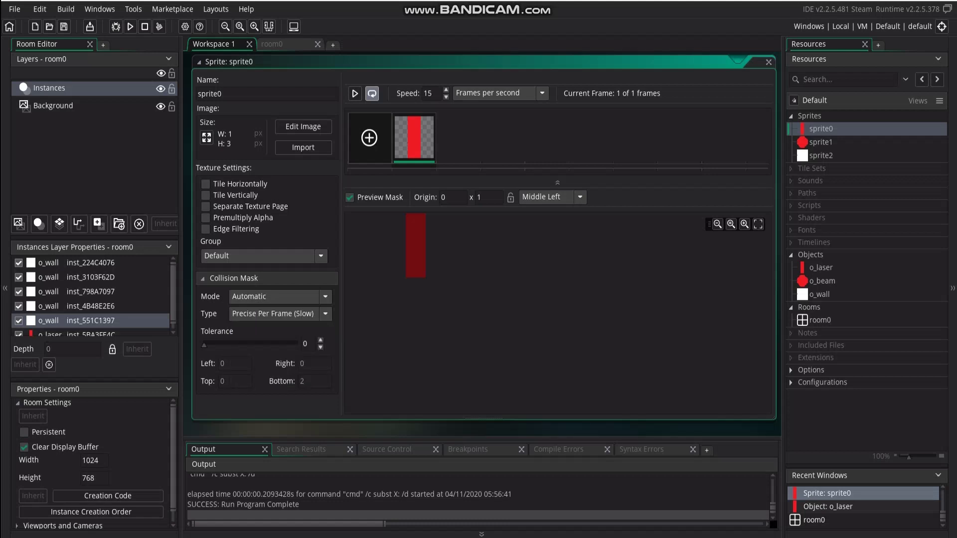
left_click(130, 26)
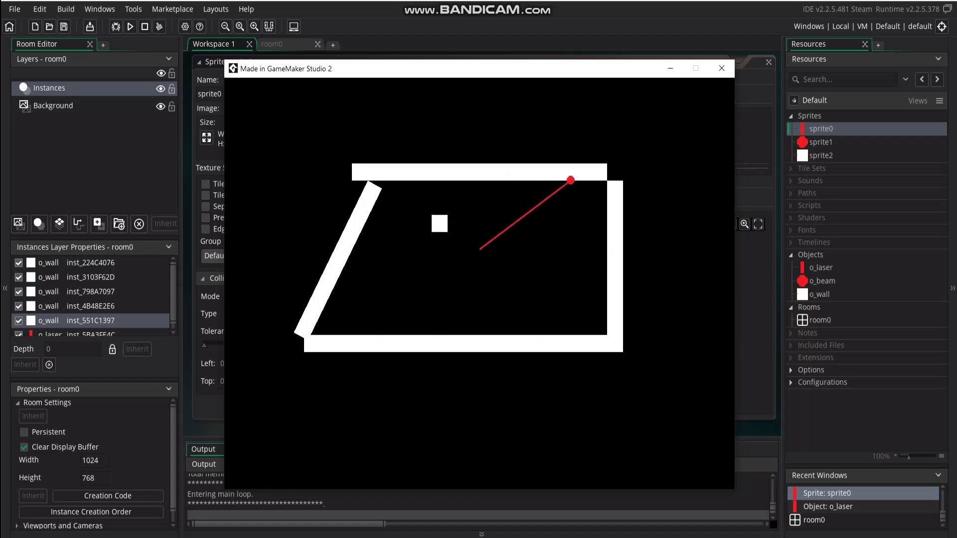
left_click(721, 68)
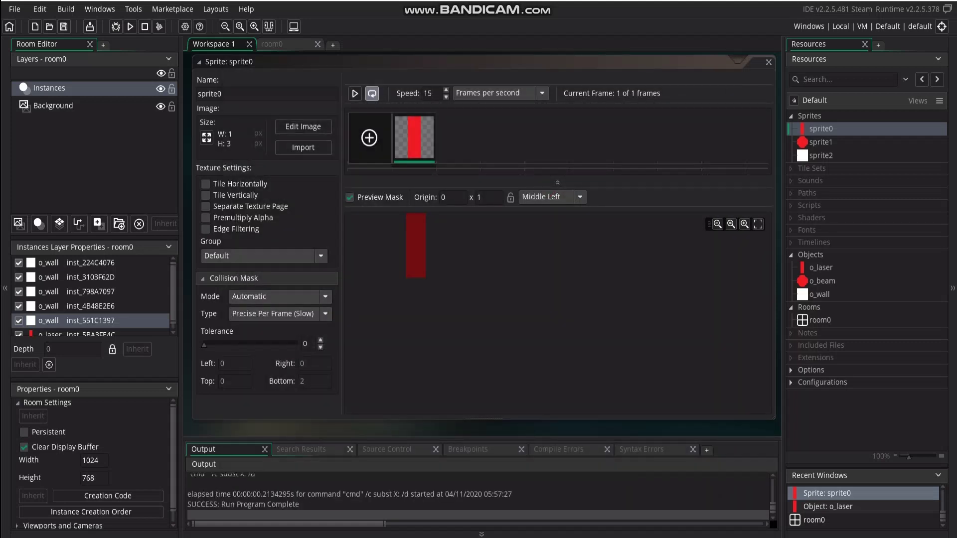